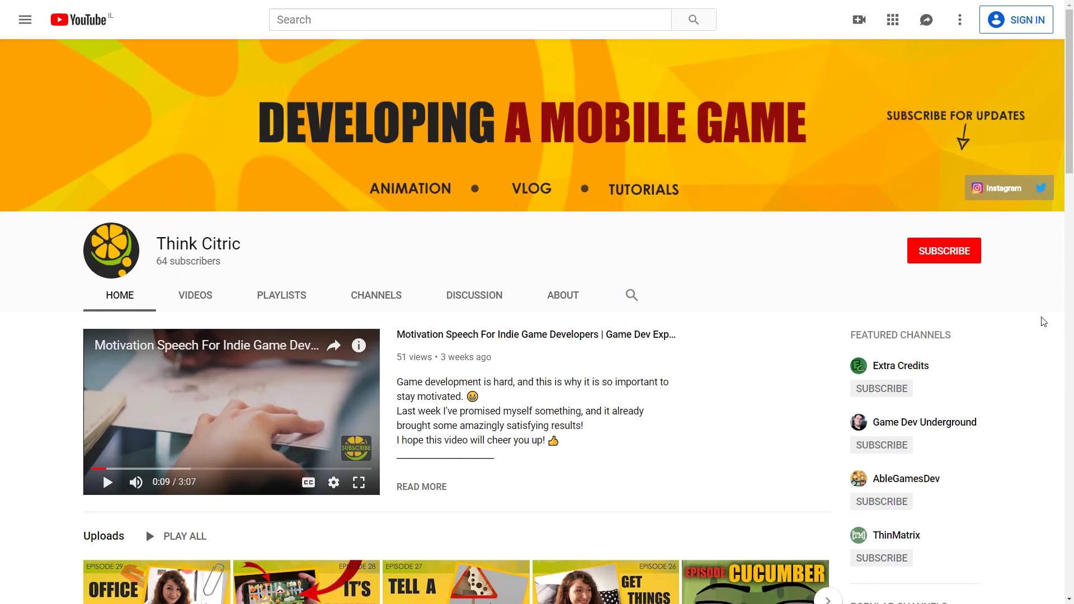
Step: Scroll the game-dev channel's home page down until the Tutorials section shows
scroll(1044, 322, "down", 15)
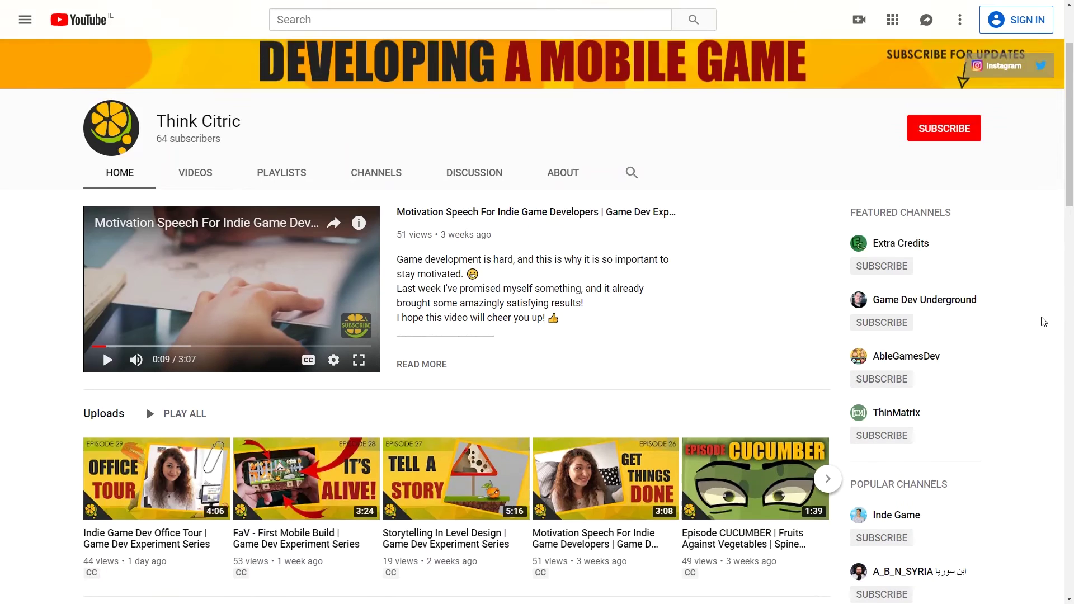
scroll(1033, 321, "down", 7)
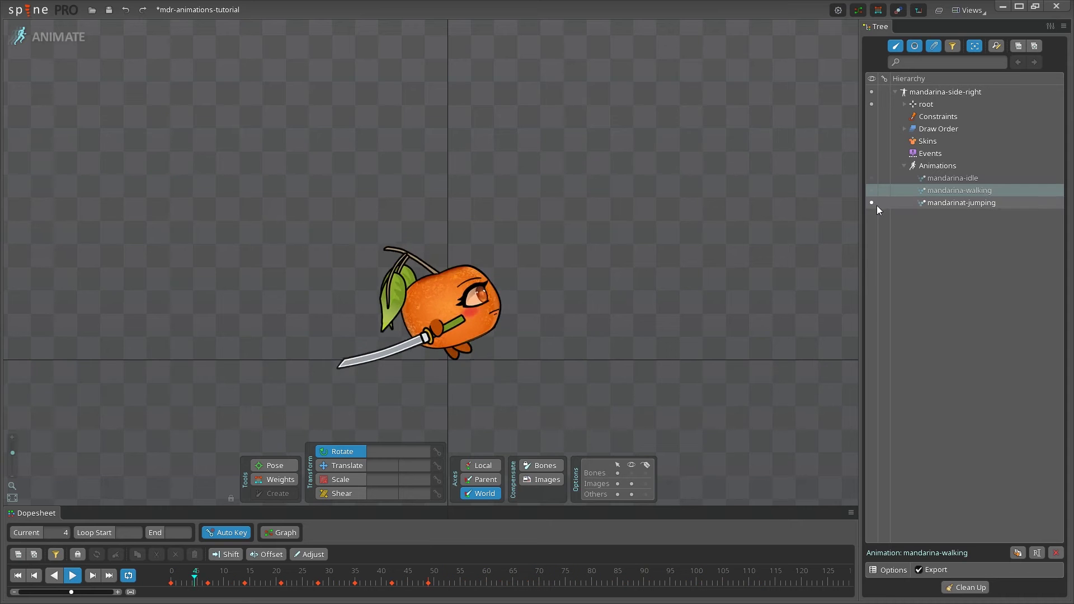
Step: Preview the mandarinat-jumping animation in Spine
left_click(874, 204)
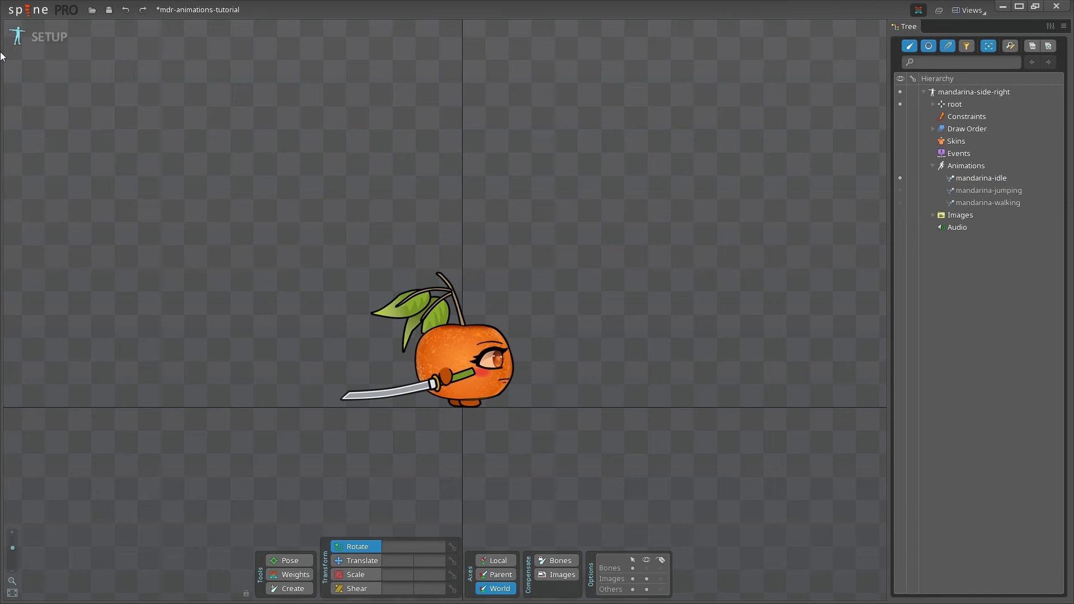
Step: Open Spine's Export dialog with JSON data and texture atlas packing enabled
left_click(30, 11)
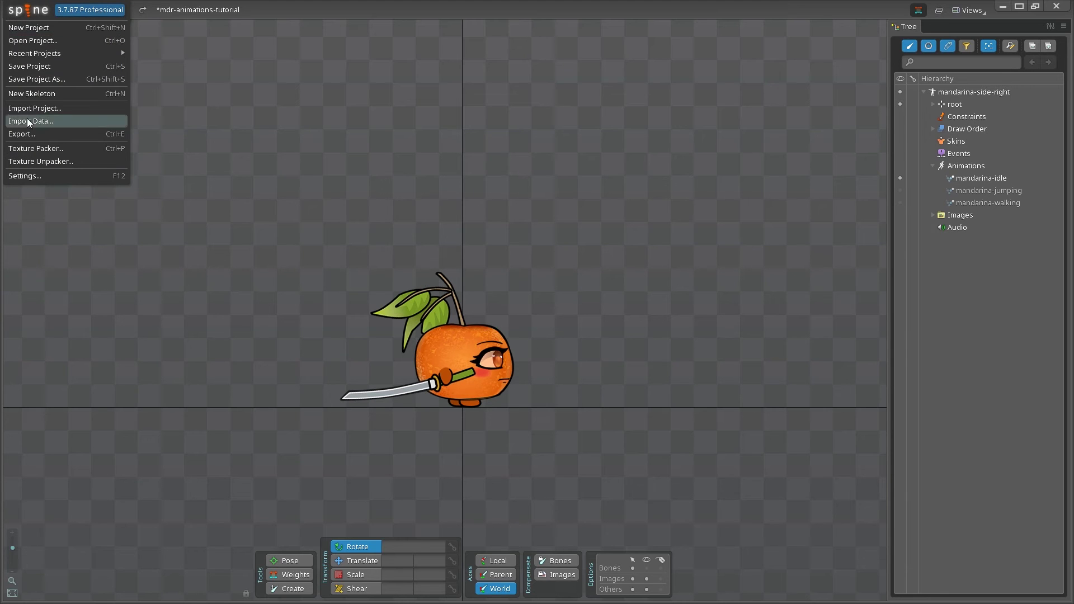
left_click(27, 136)
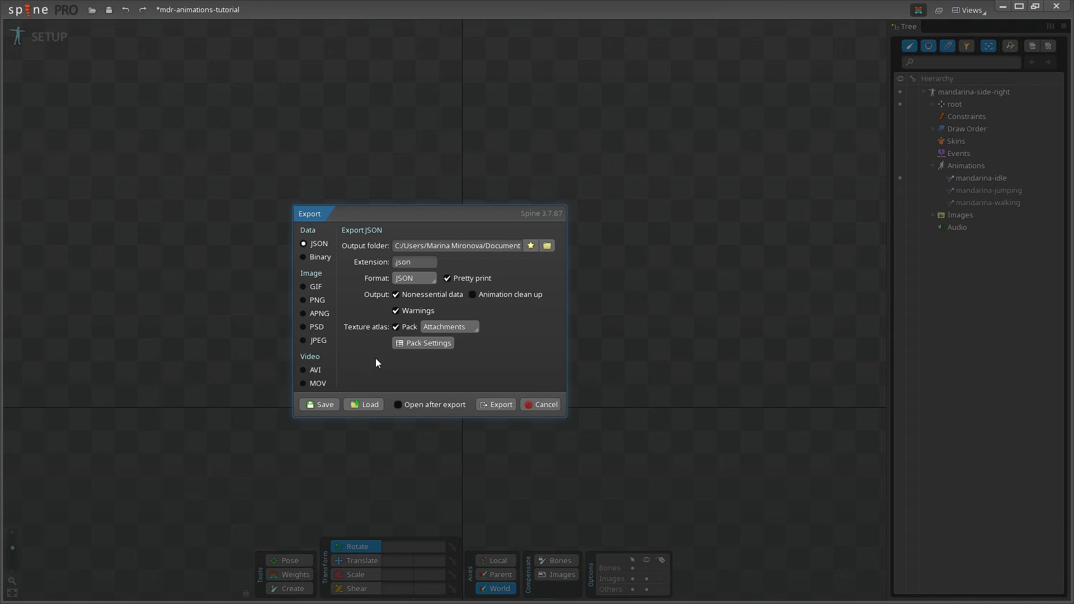
Step: Open Texture Packer Settings showing 2048 max page size, padding 2 and PNG output
left_click(415, 347)
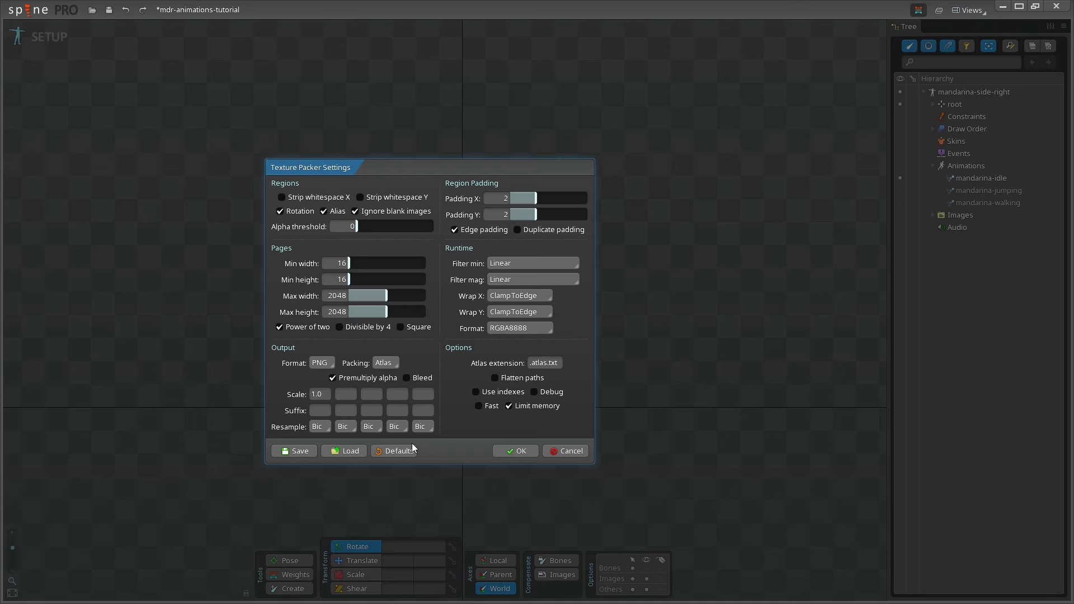
Step: Accept the packing settings and export the skeleton as JSON with a PNG atlas
left_click(517, 451)
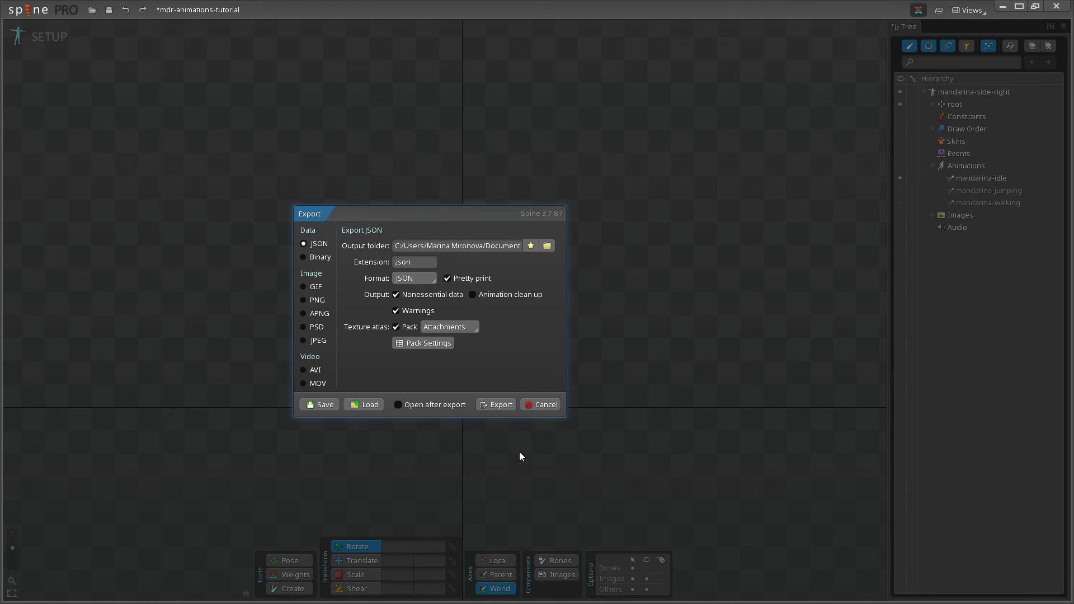
left_click(497, 405)
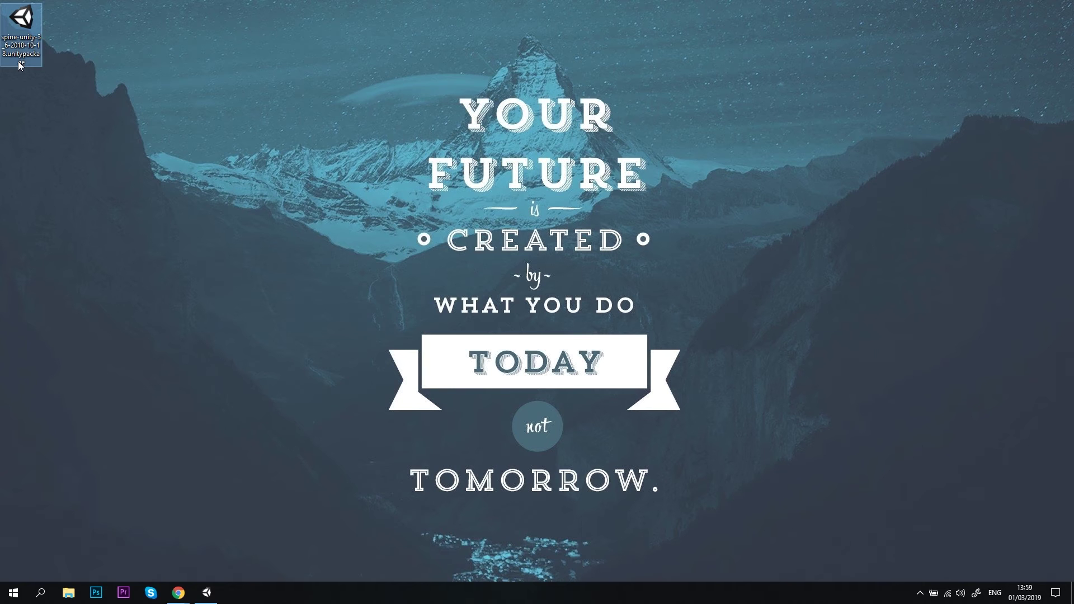
Step: Open the spine-unity-3_6-2018-10-18 package from the desktop for import into Unity
double_click(4, 37)
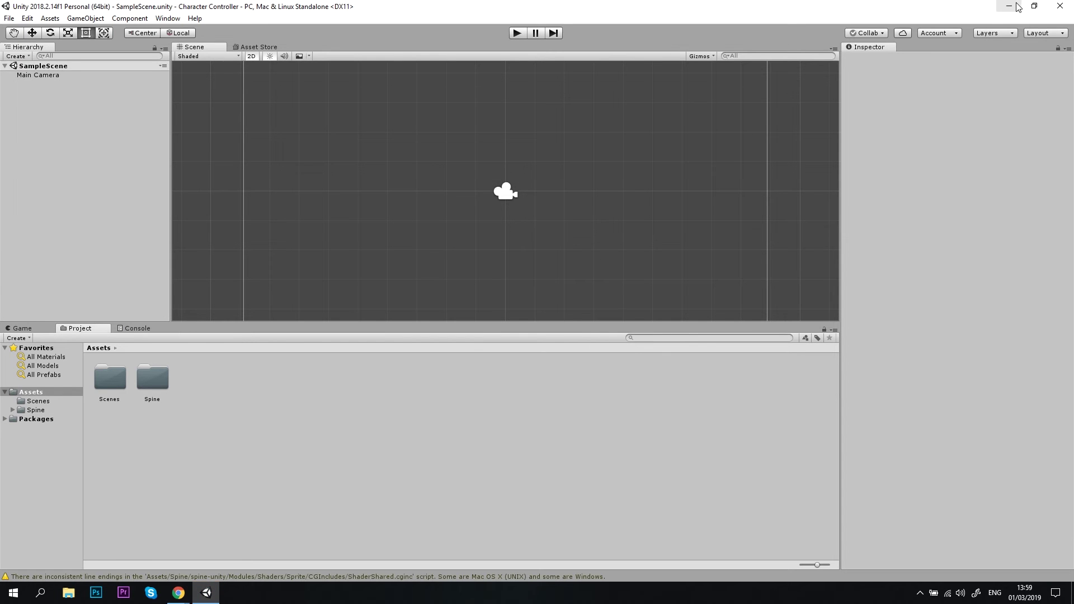
Step: Create an Animations folder in Assets and open it
right_click(246, 415)
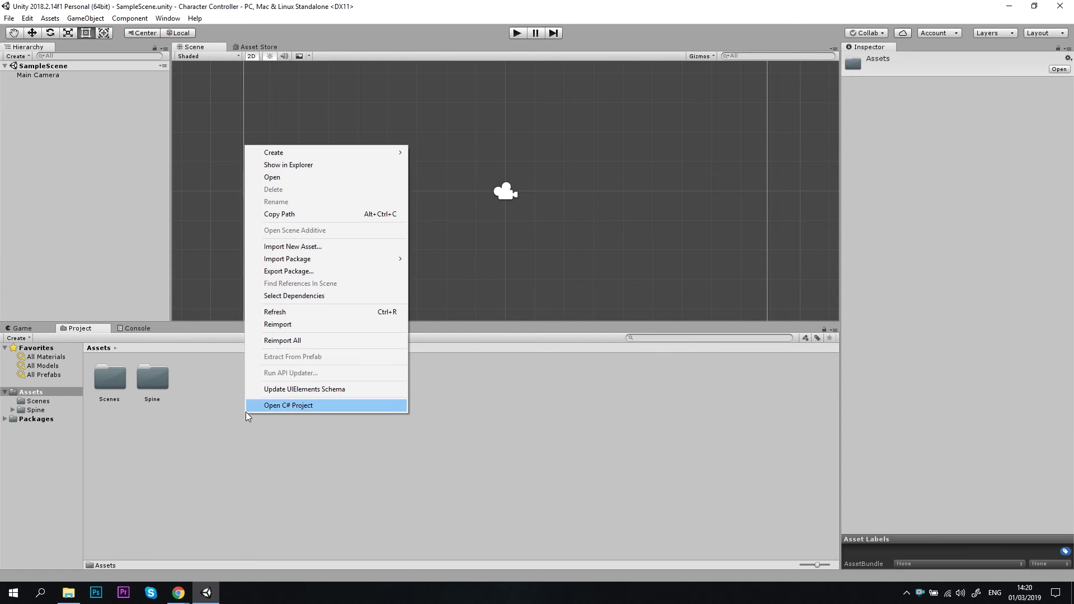
mouse_move(364, 152)
left_click(434, 152)
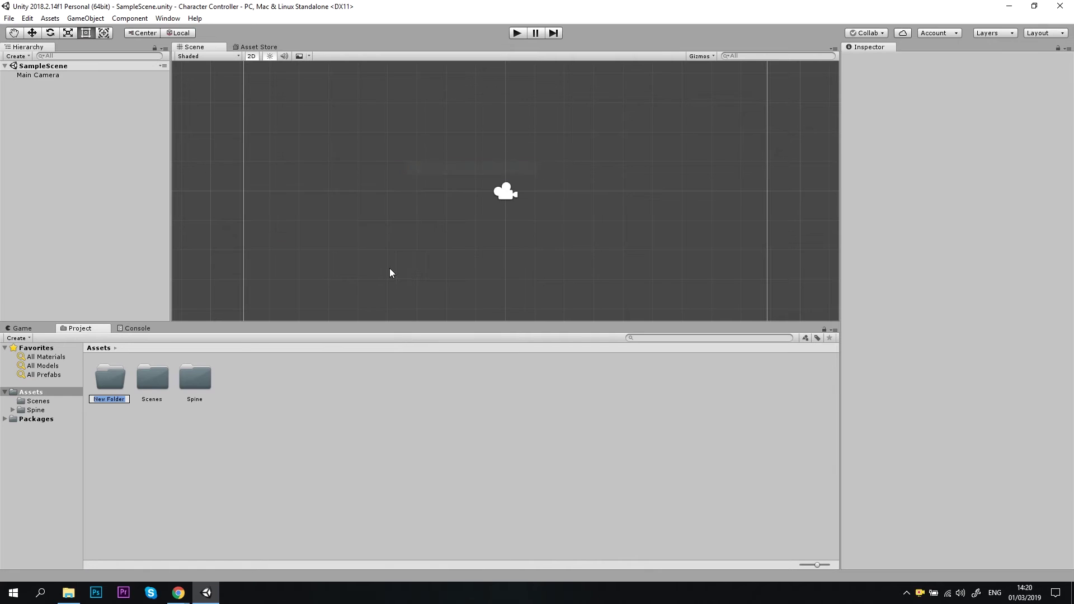
type("Animations")
key("Return")
double_click(107, 374)
Step: Create a Main Character folder inside Animations and open it
right_click(179, 413)
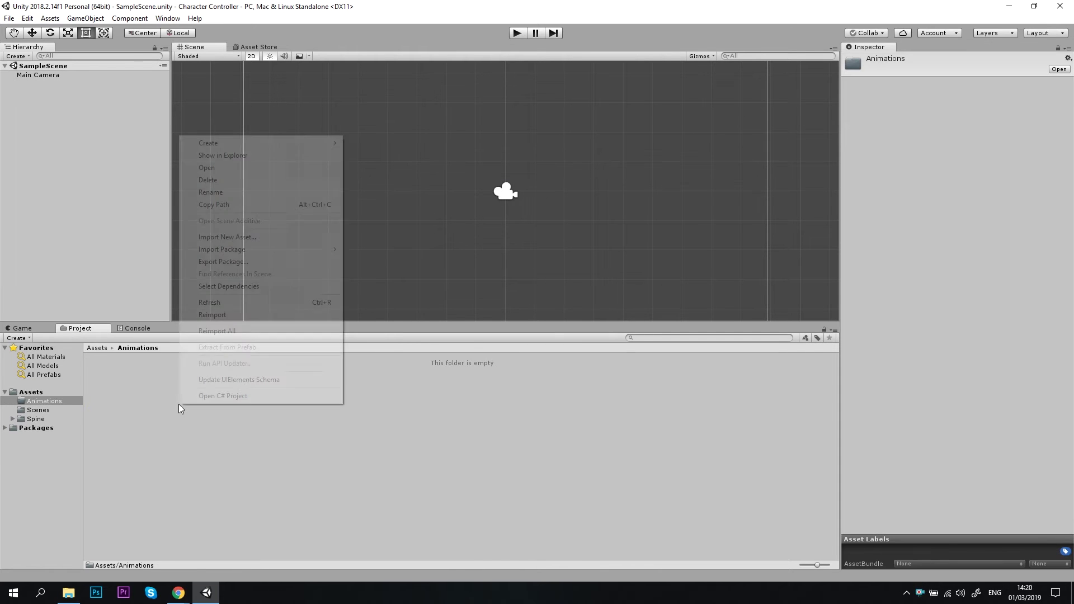
mouse_move(235, 144)
left_click(379, 148)
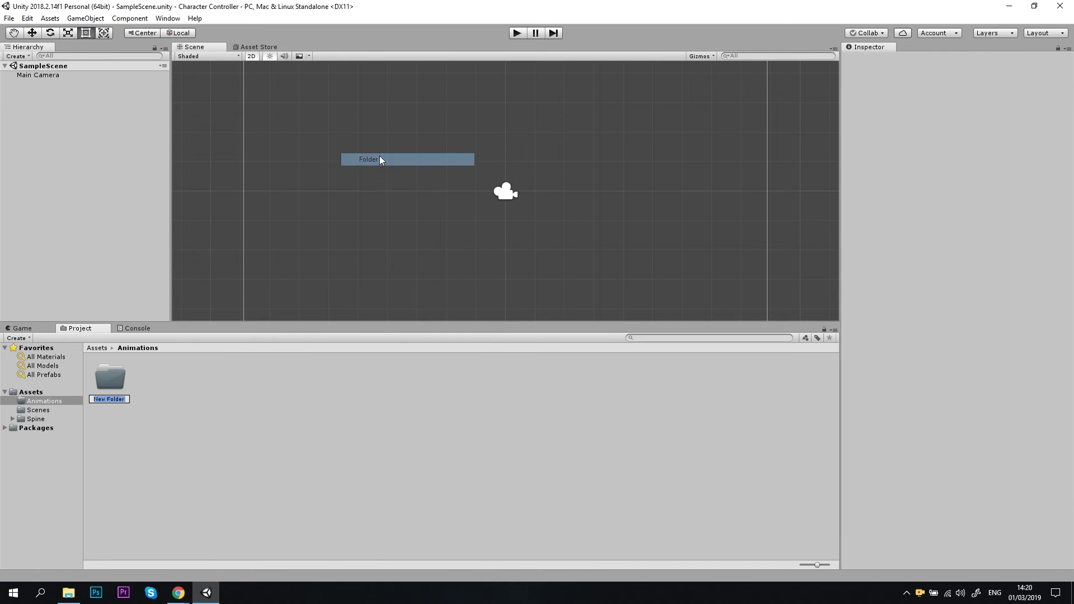
type("Main Character")
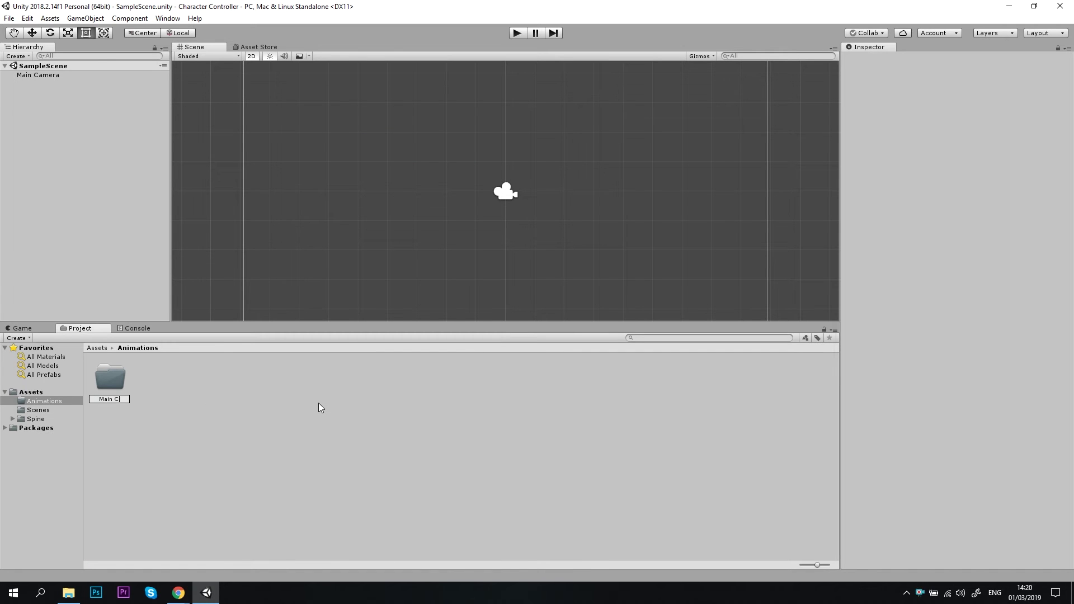
key("Return")
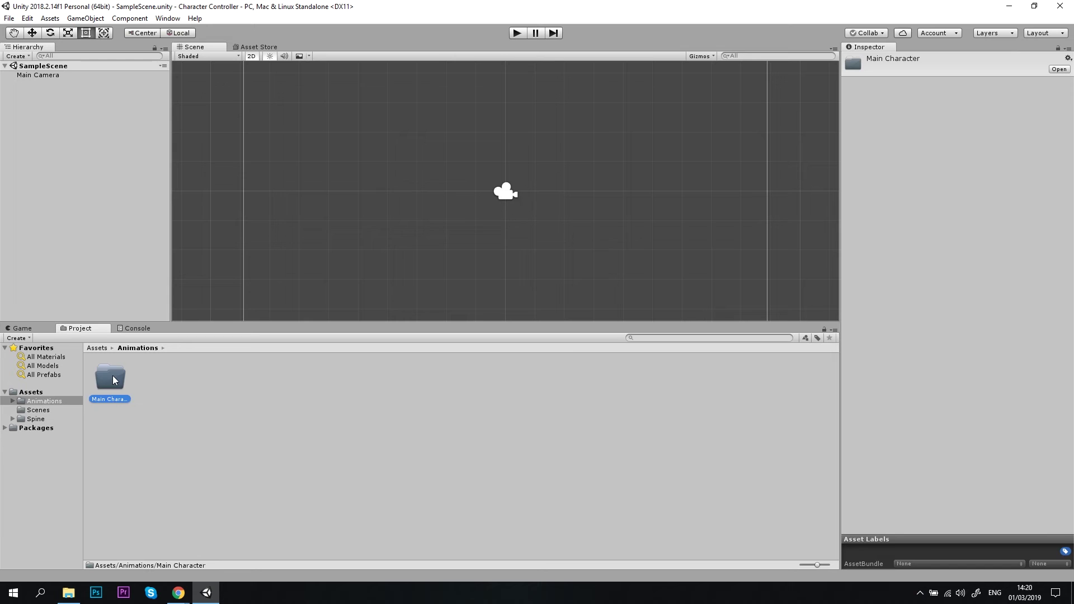
double_click(114, 376)
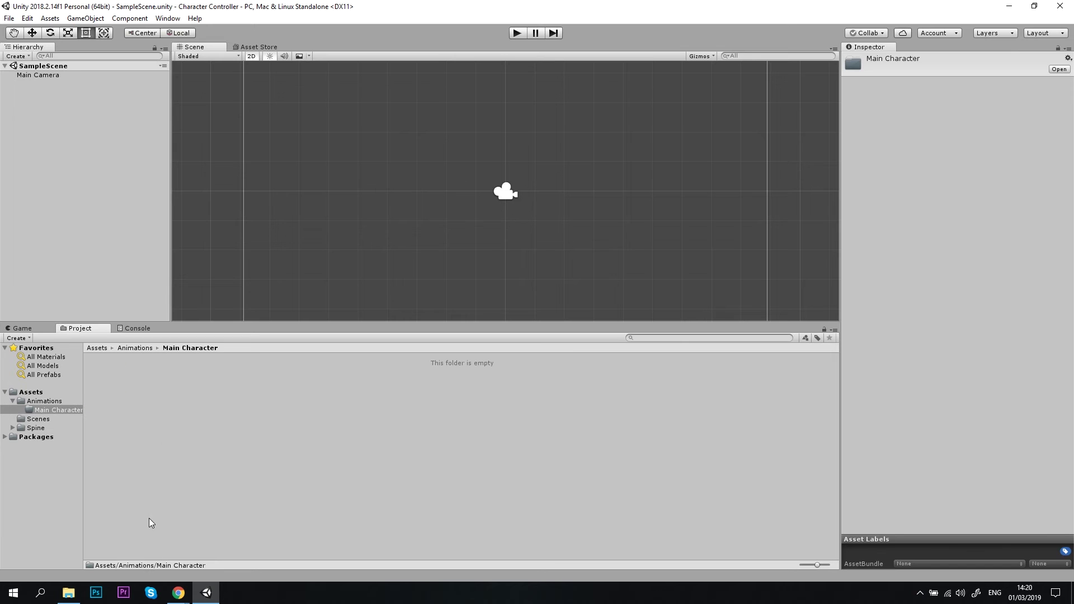
Step: Drag the mandarina-side-right png, atlas and json files from File Explorer into Main Character
left_click(71, 596)
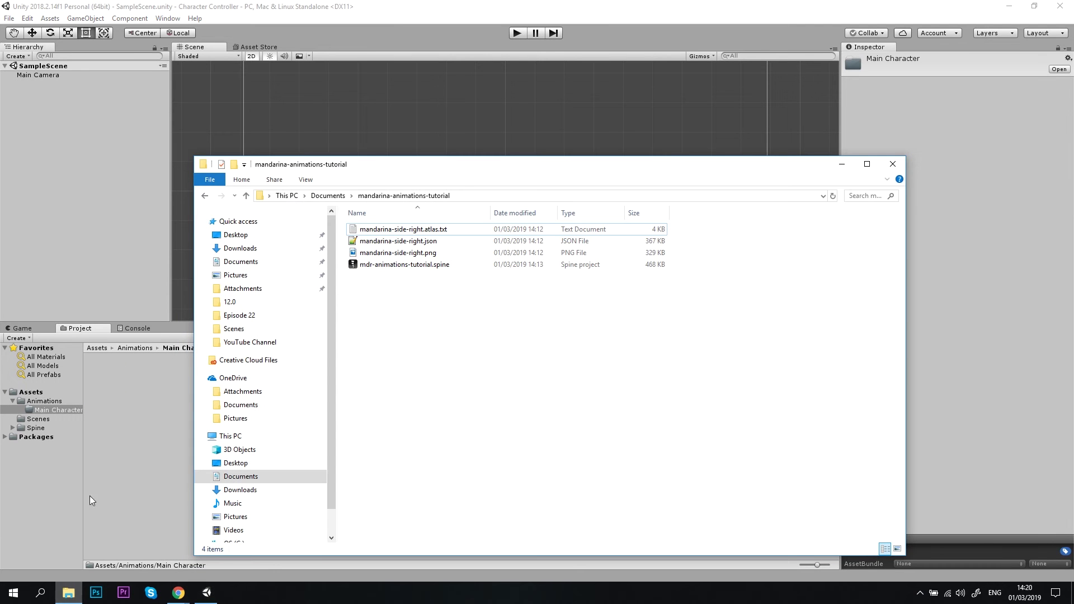
left_click(427, 254)
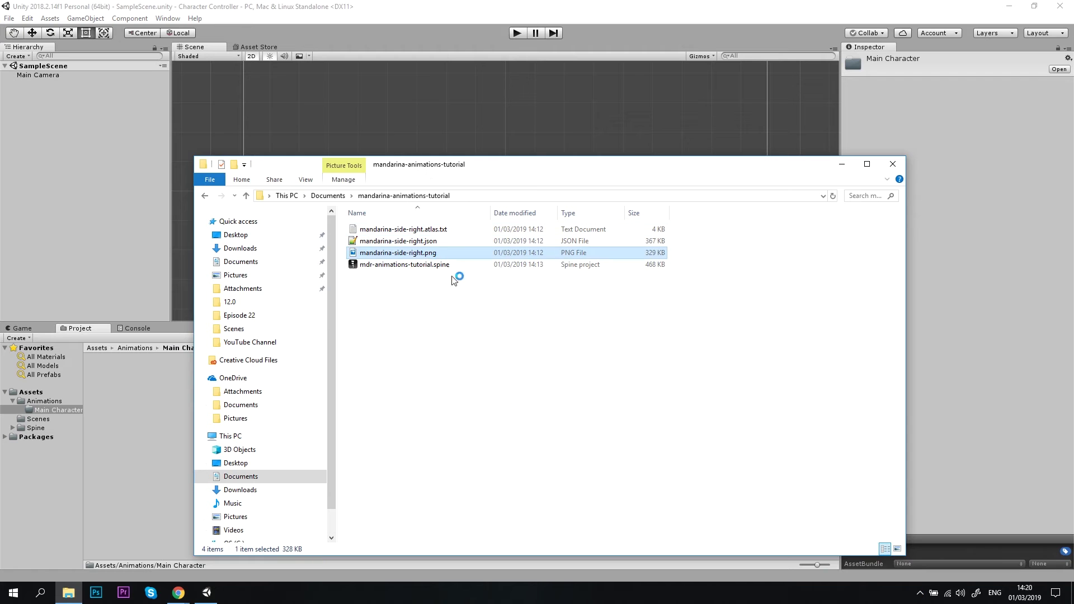
left_click(403, 228, "shift")
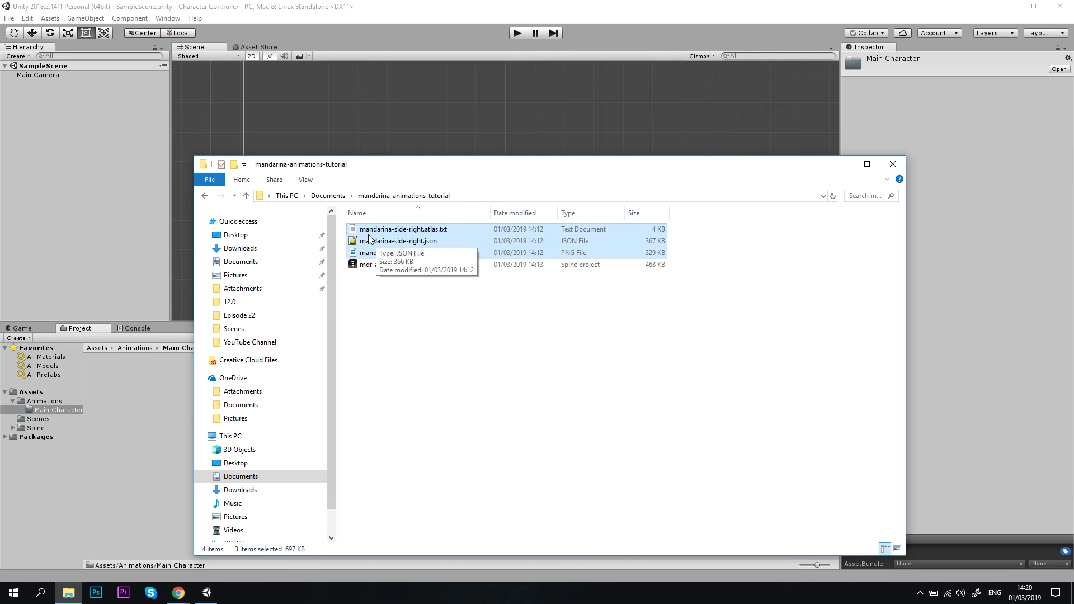
left_click_drag(372, 238, 123, 403)
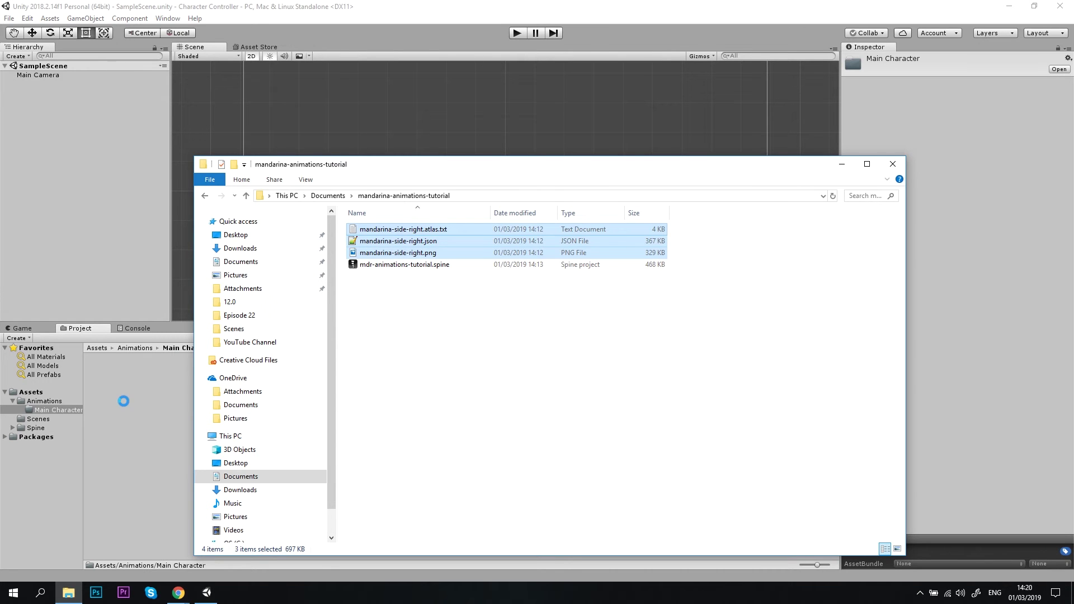
left_click(842, 161)
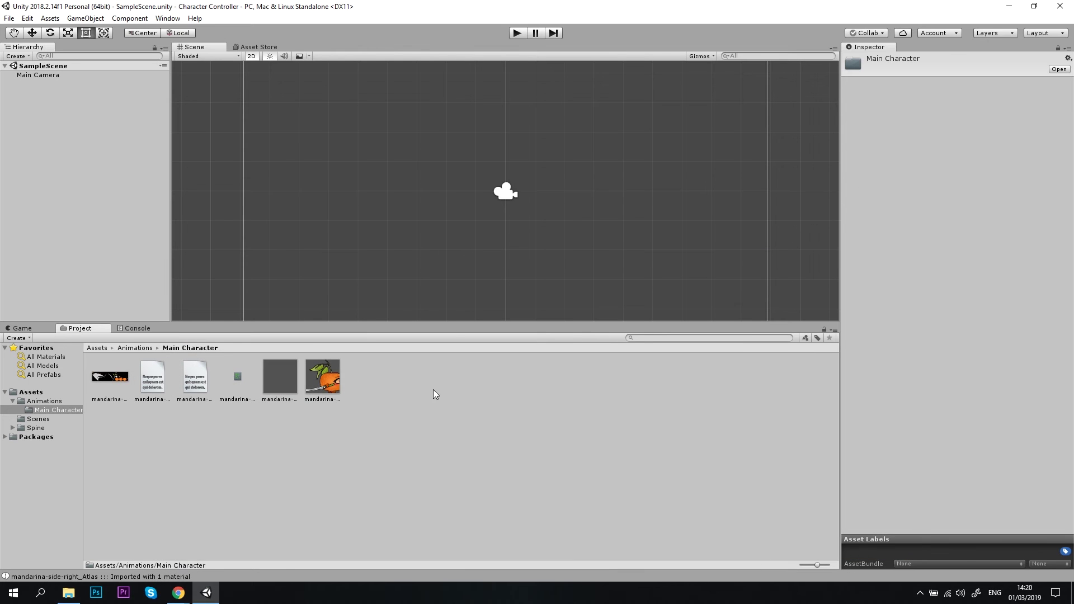
Step: Inspect the imported texture, atlas text, JSON, atlas asset, material and skeleton data
left_click(121, 378)
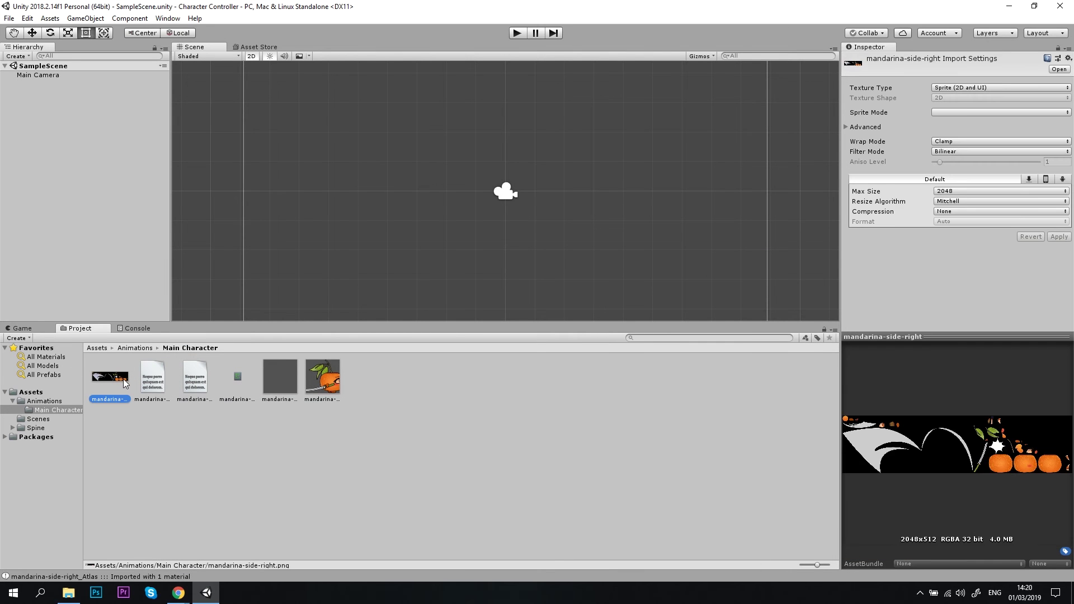
left_click(147, 386)
left_click(186, 383)
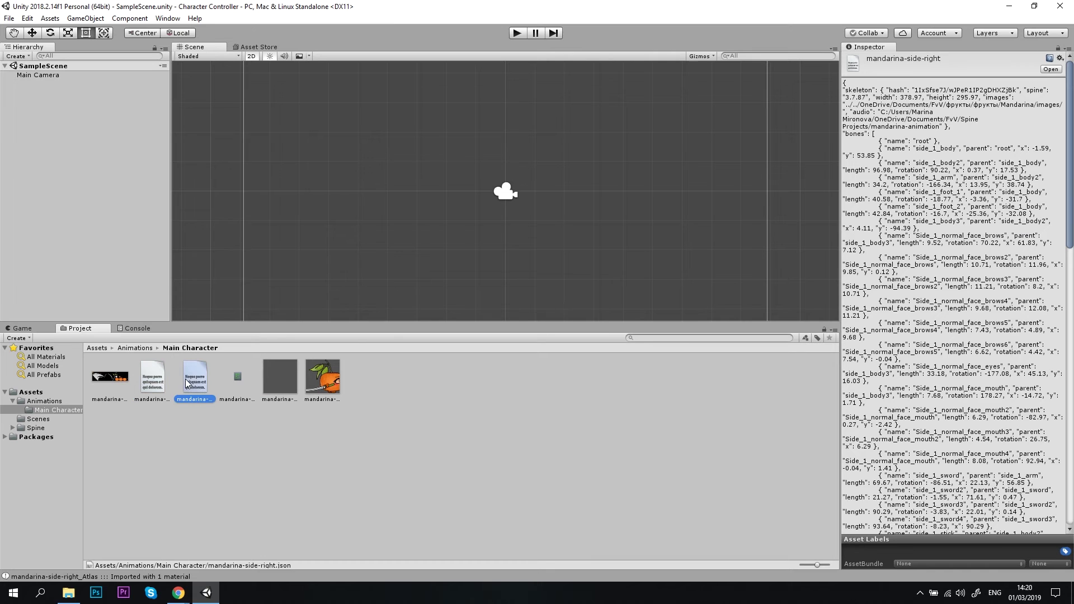
left_click(238, 382)
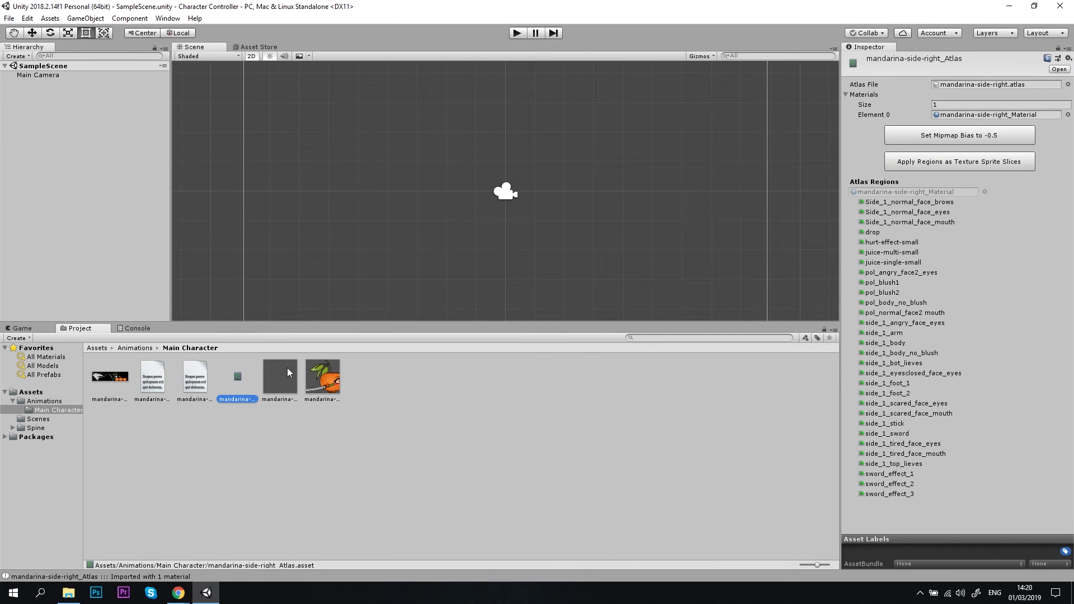
left_click(293, 372)
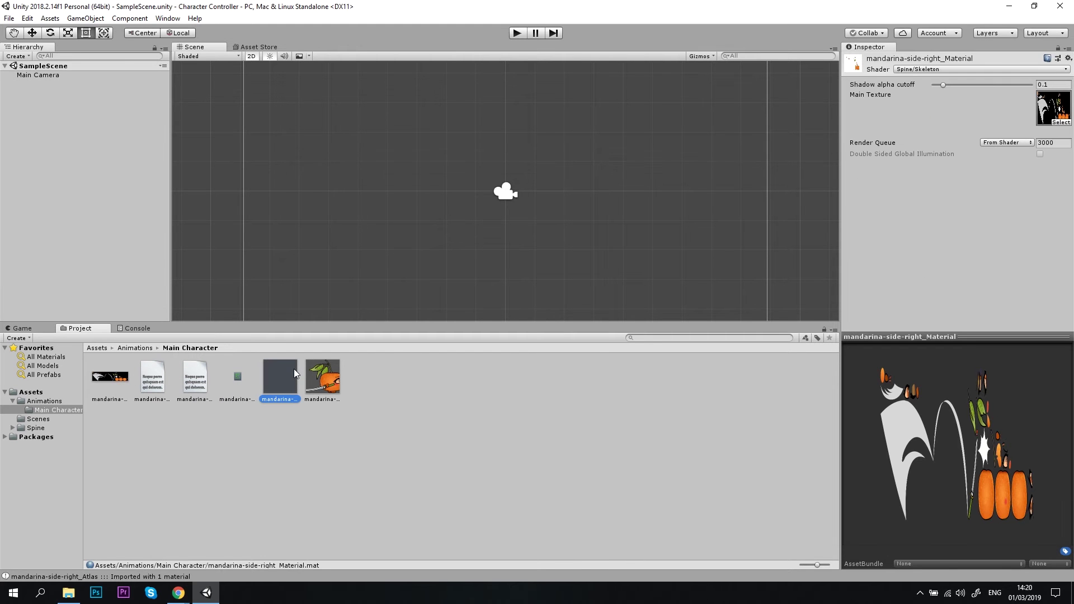
left_click(324, 383)
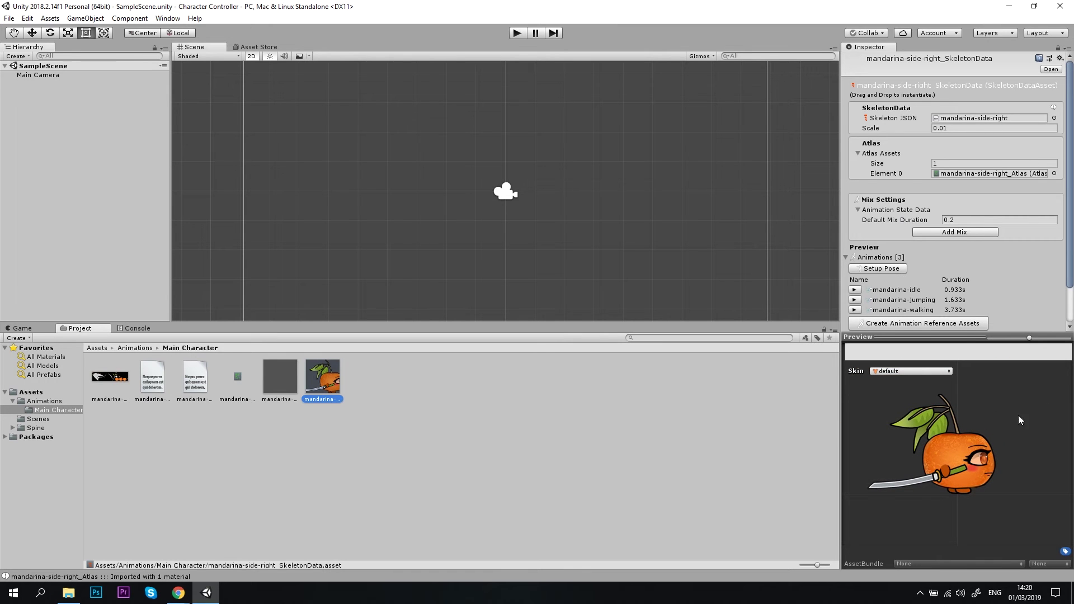
Step: Preview the mandarina-idle, mandarina-jumping and mandarina-walking animations in the SkeletonData Inspector
left_click(855, 290)
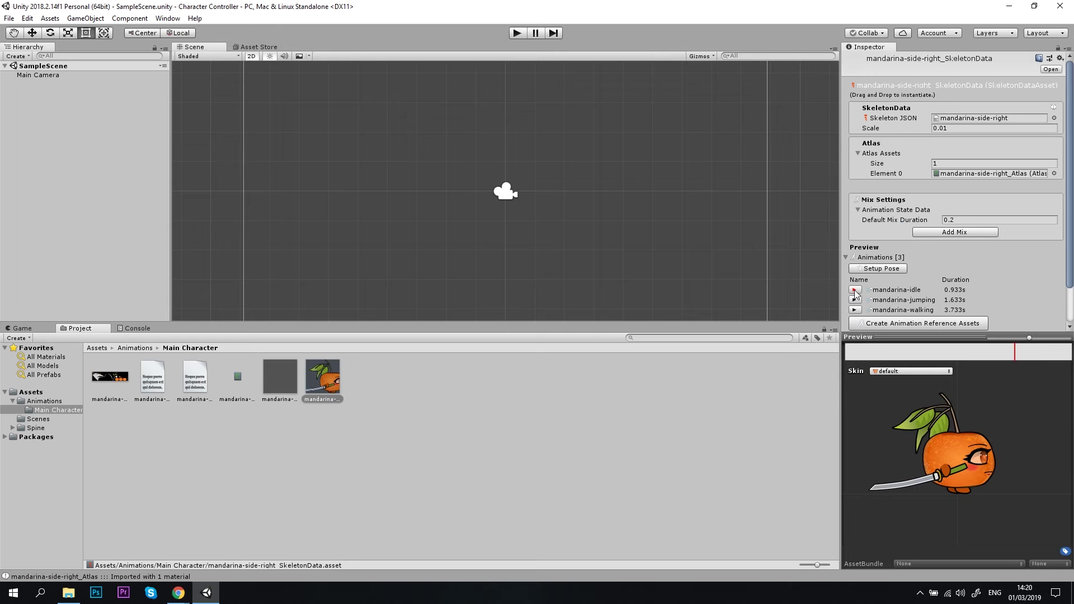
left_click(854, 300)
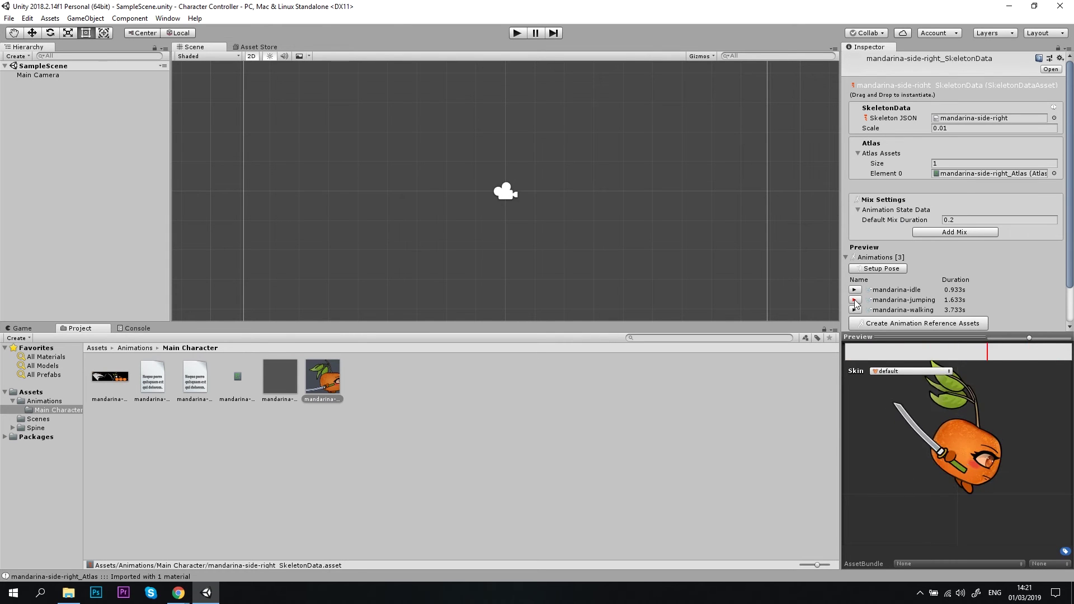
left_click(855, 309)
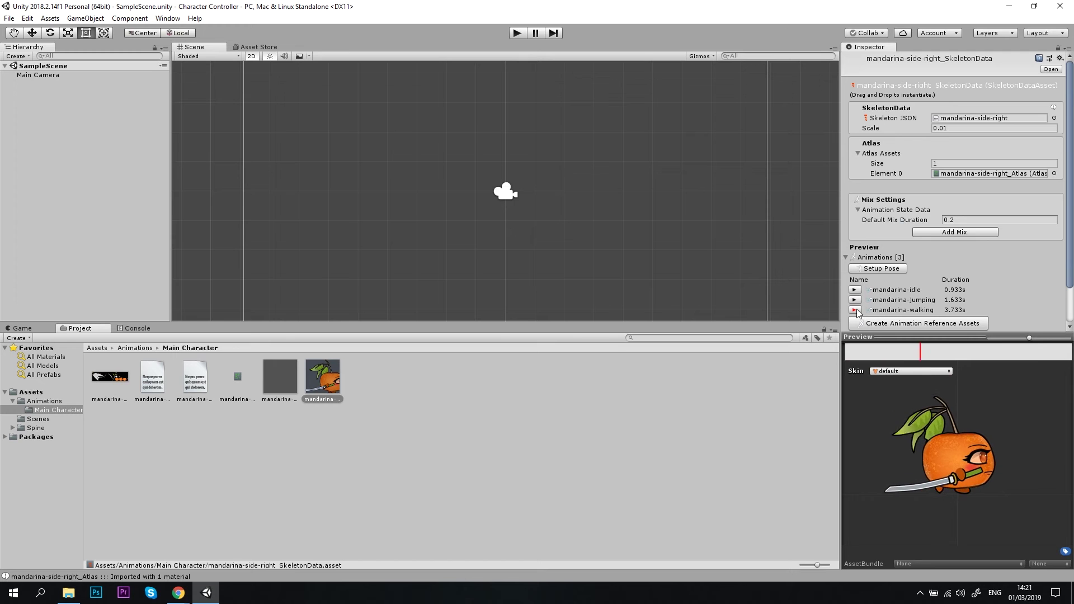
left_click(855, 310)
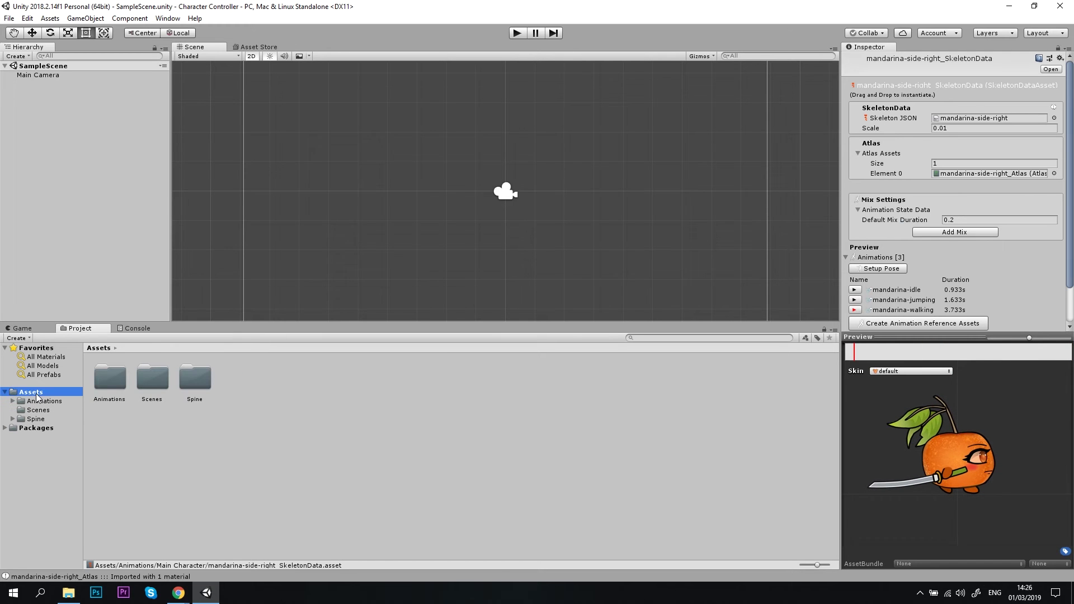
Step: Create a Sprites folder in Assets and open it
right_click(281, 420)
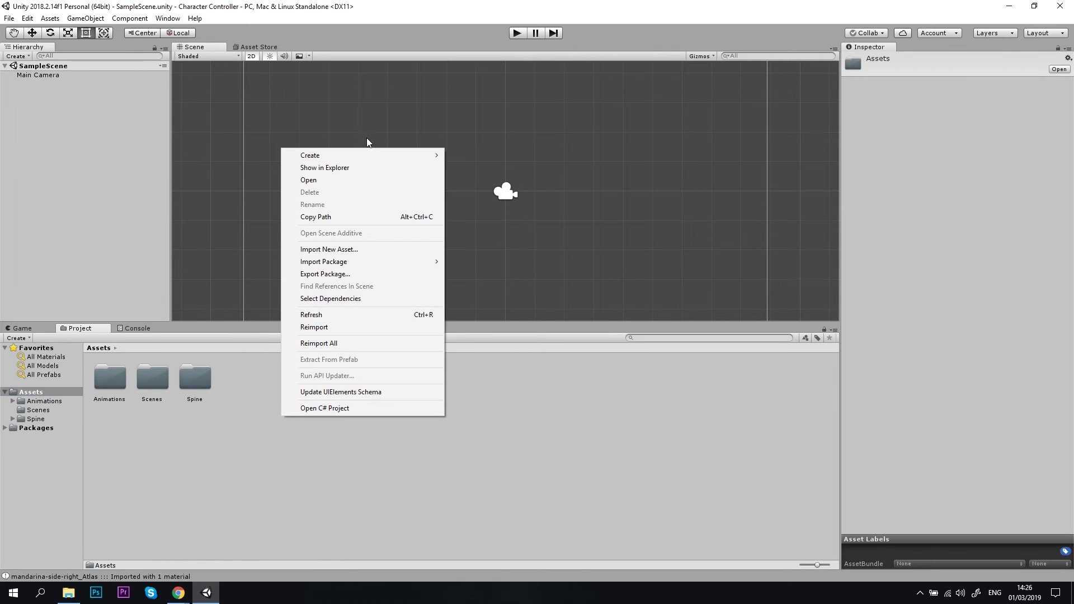
mouse_move(364, 155)
left_click(526, 171)
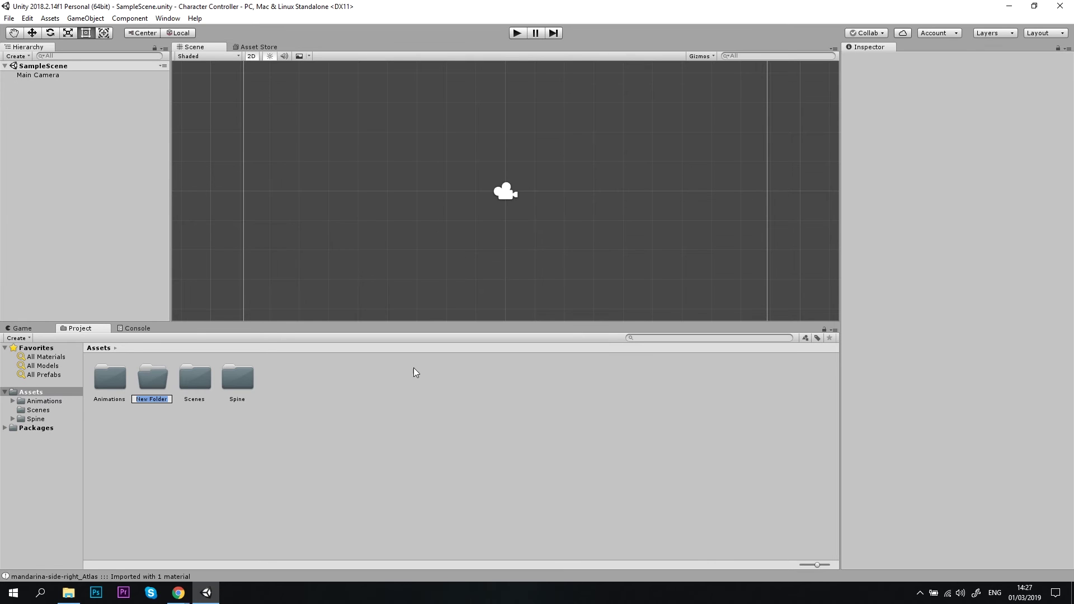
type("Sprites")
key("Return")
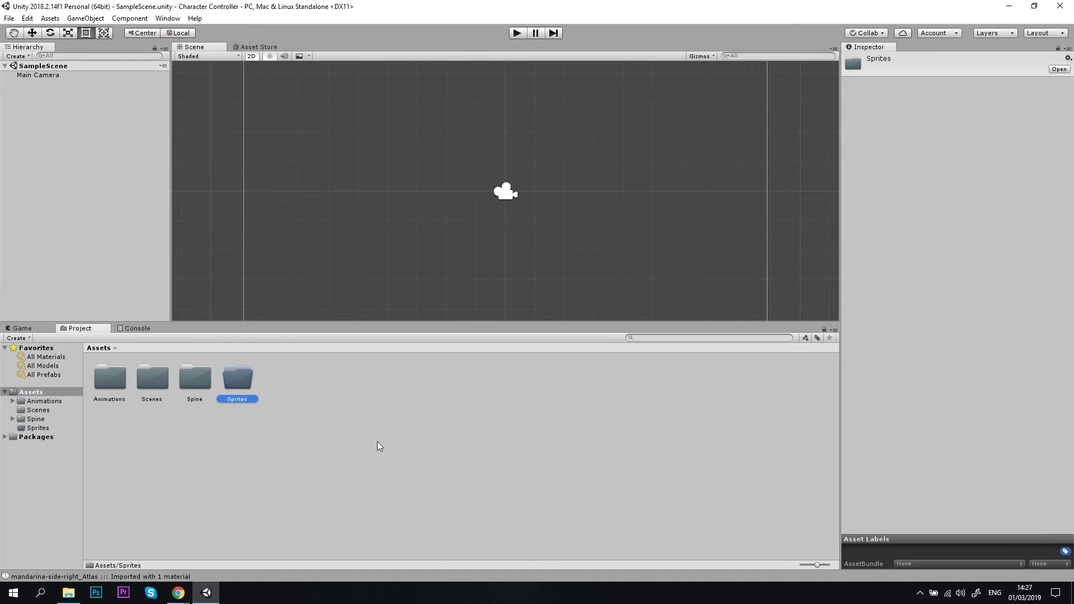
double_click(246, 387)
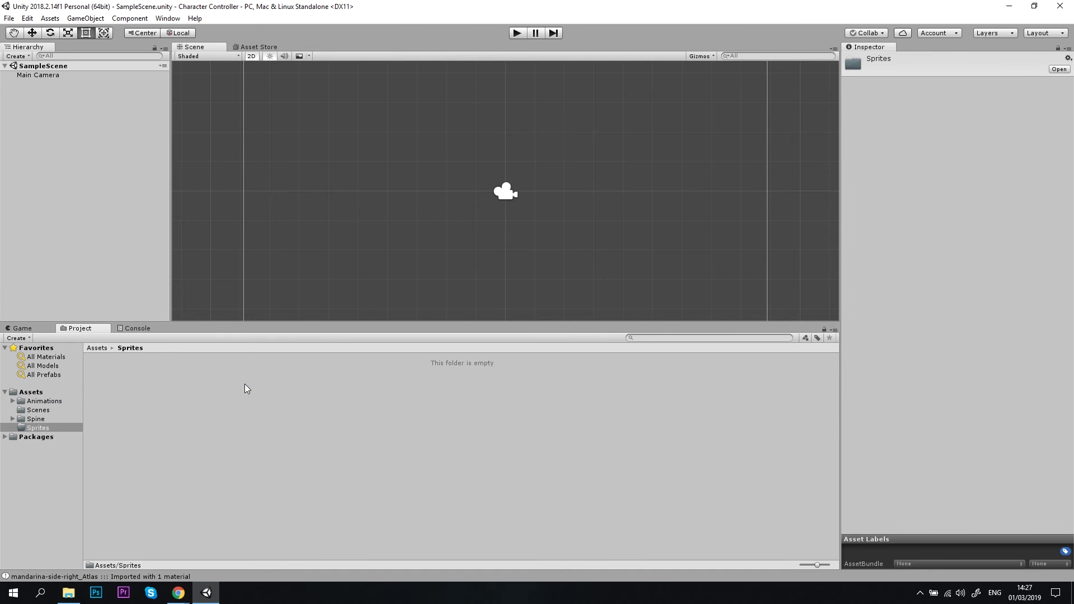
Step: Drag bg.png and ground-grass.png from File Explorer into Unity's Sprites folder, then hide Explorer
left_click(71, 594)
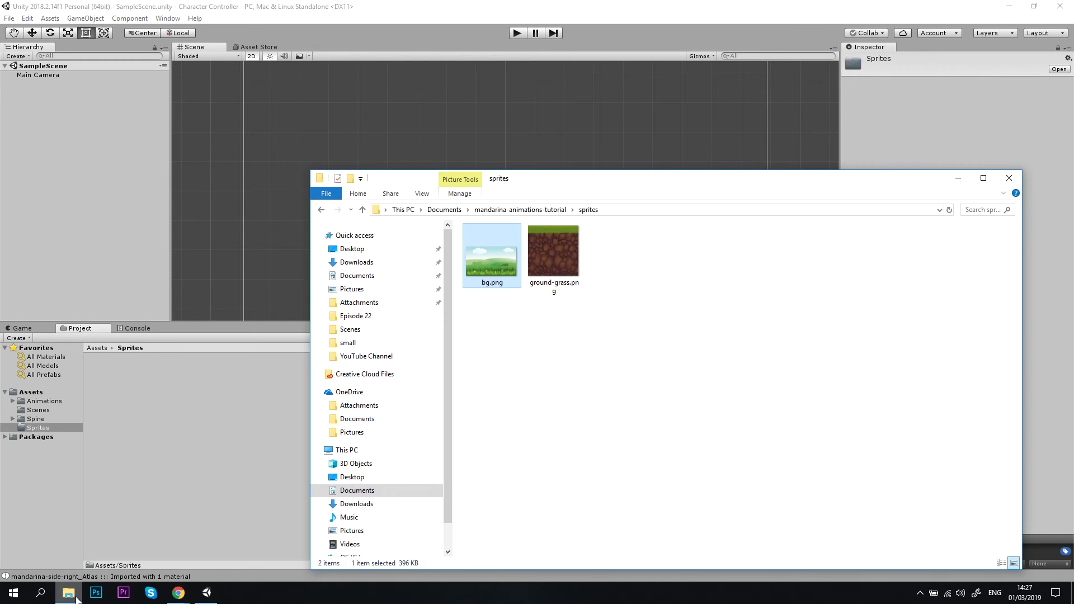
left_click(600, 337)
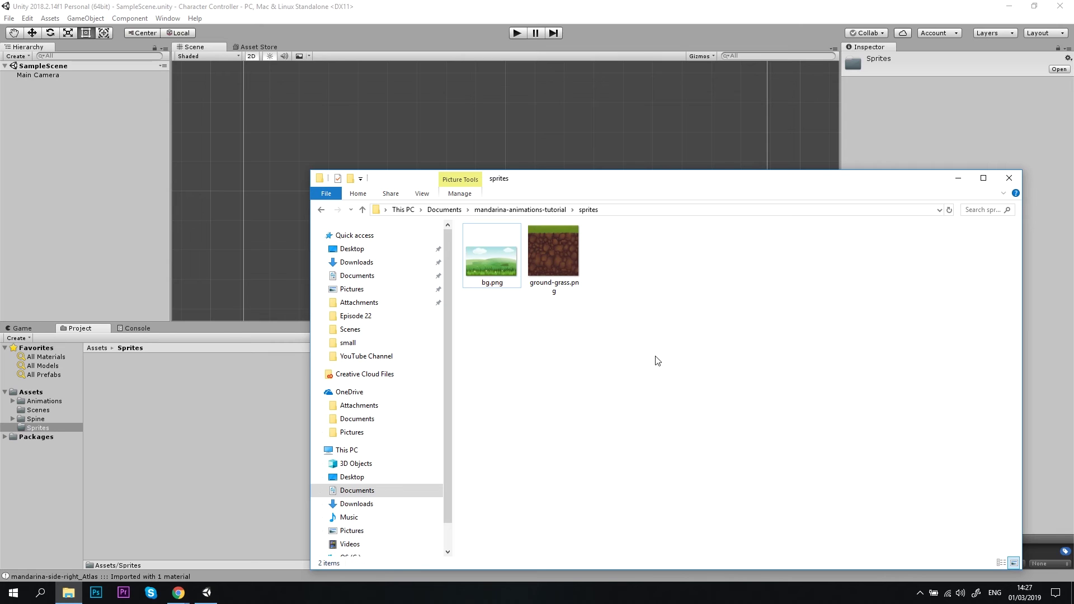
left_click_drag(657, 360, 475, 227)
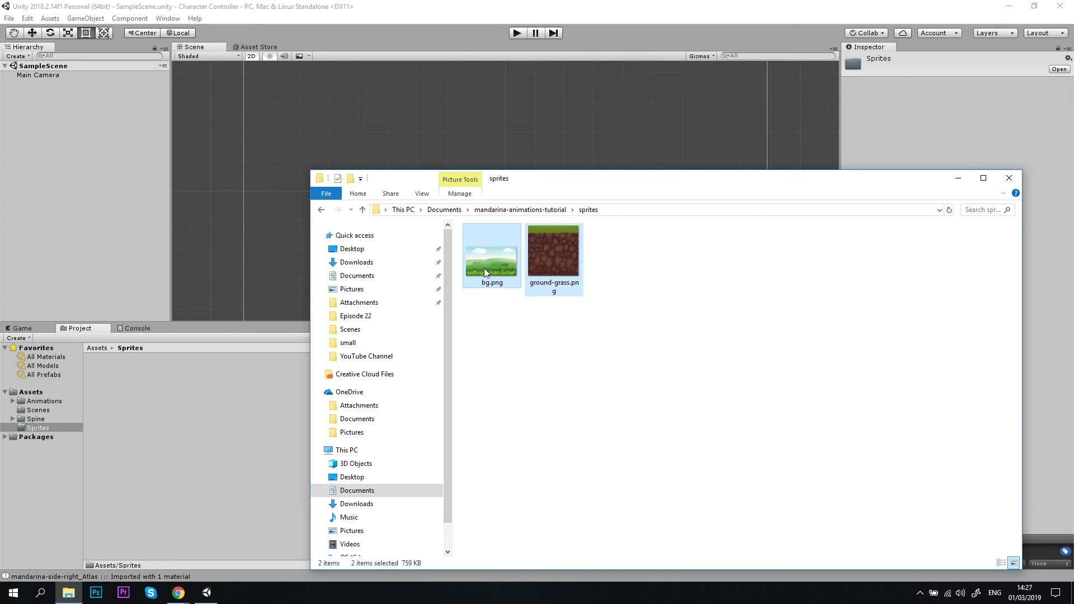
left_click_drag(488, 270, 181, 413)
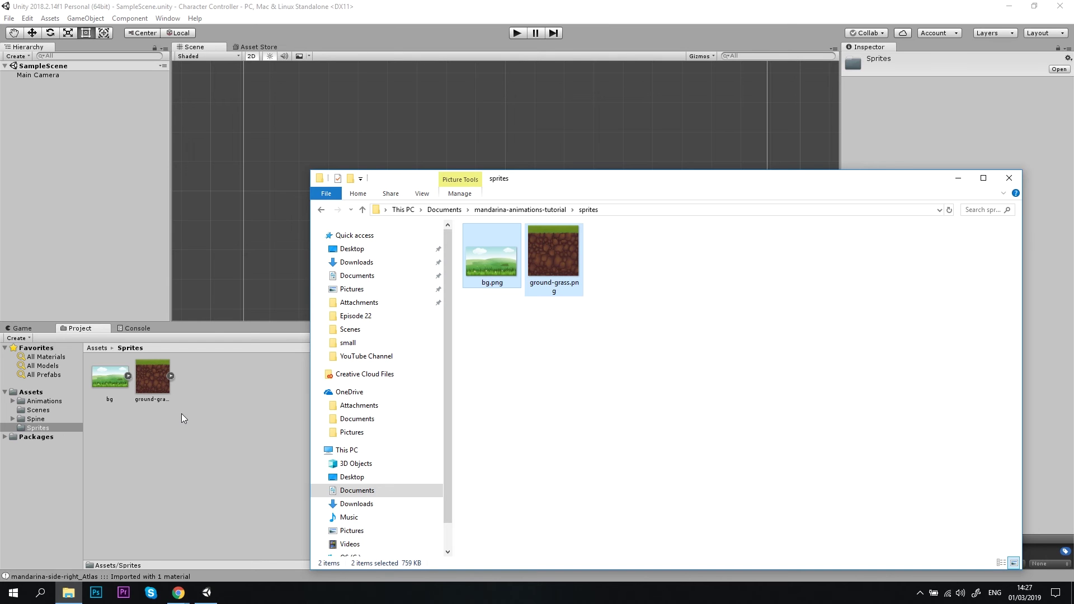
left_click(961, 183)
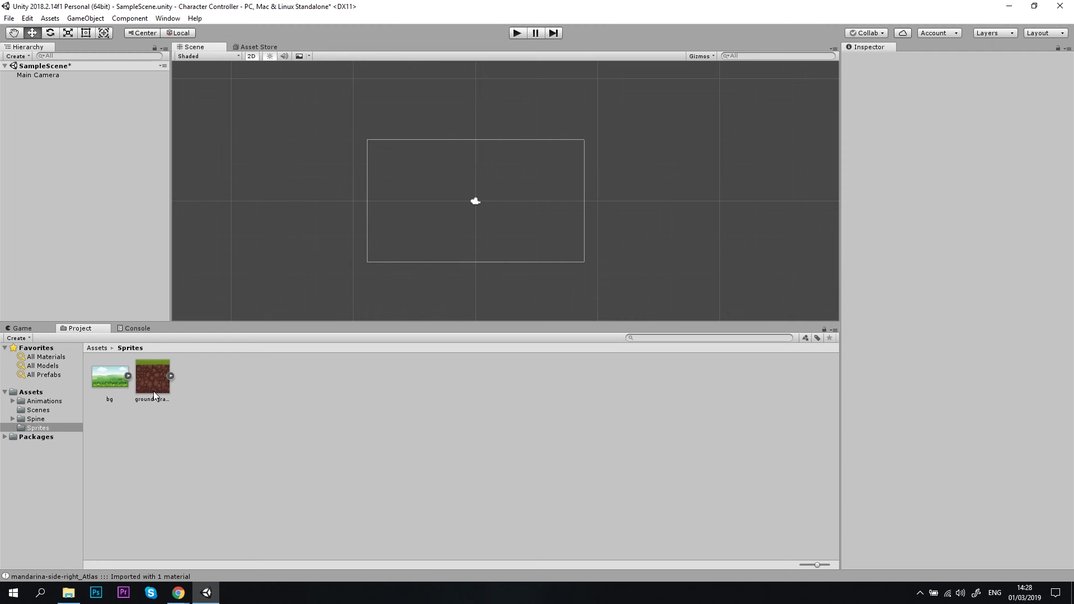
Step: Place the ground-grass sprite in the scene and duplicate it into a row of tiles
left_click_drag(153, 391, 482, 287)
key("ctrl+d")
key("ctrl+d")
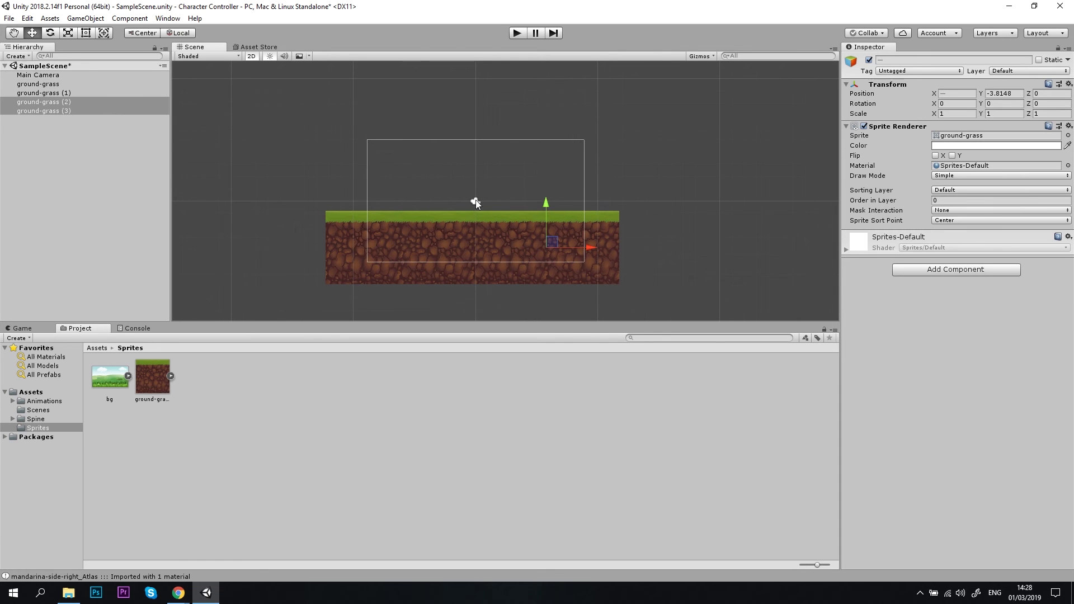
left_click_drag(475, 202, 476, 184)
Step: Add the bg backdrop at scale 2 and begin adding a new sorting layer
left_click_drag(110, 376, 511, 166)
left_click(957, 114)
type("2")
left_click(990, 113)
type("2")
left_click_drag(473, 124, 473, 118)
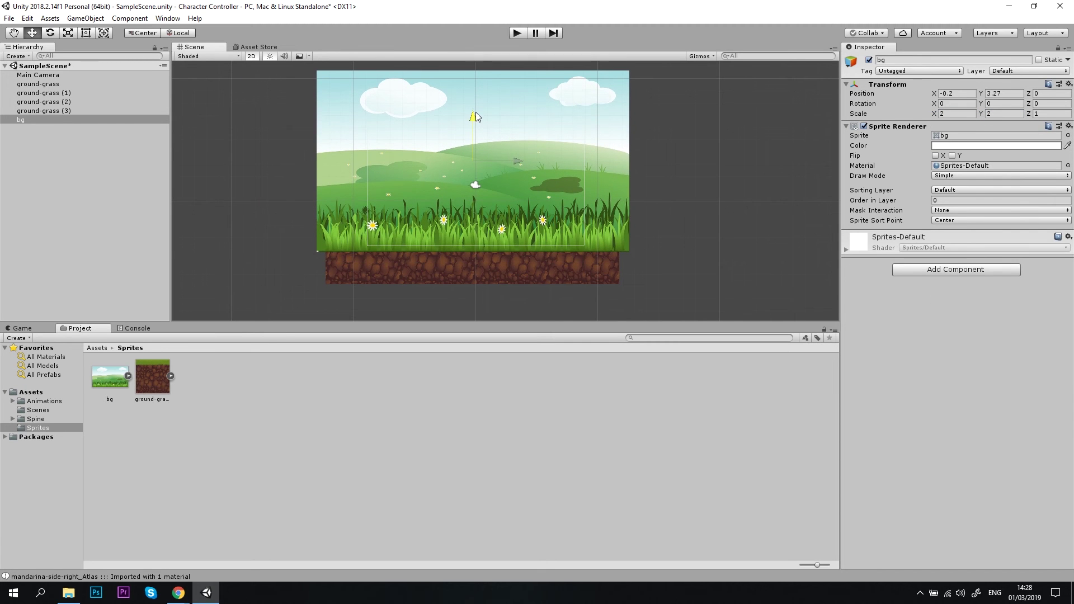
left_click(974, 190)
left_click(972, 218)
Step: Create a Background sorting layer and assign bg to it
left_click(1047, 129)
left_click(989, 118)
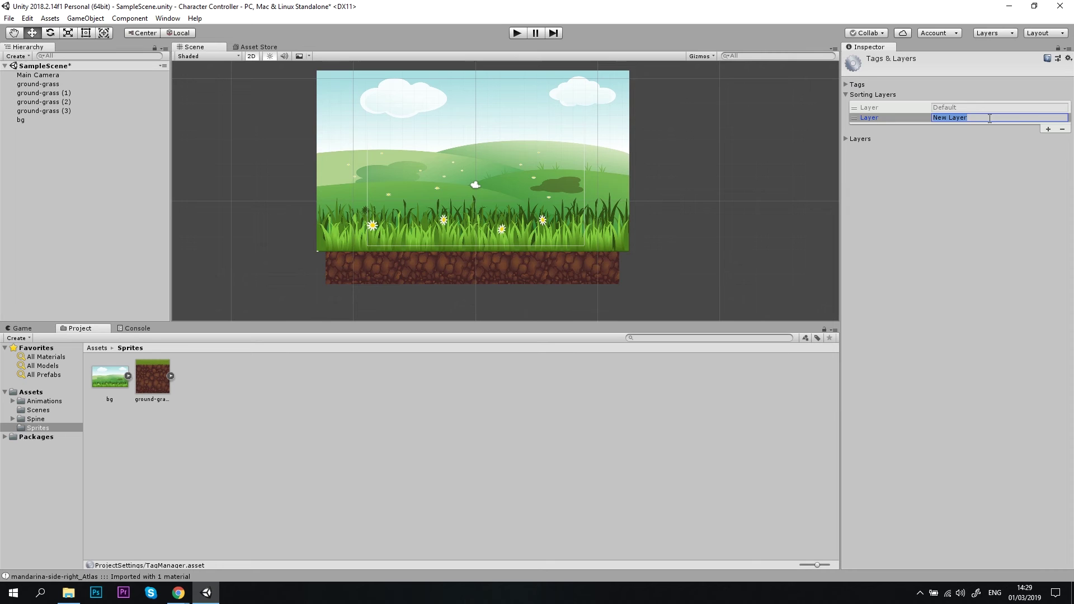
type("Background")
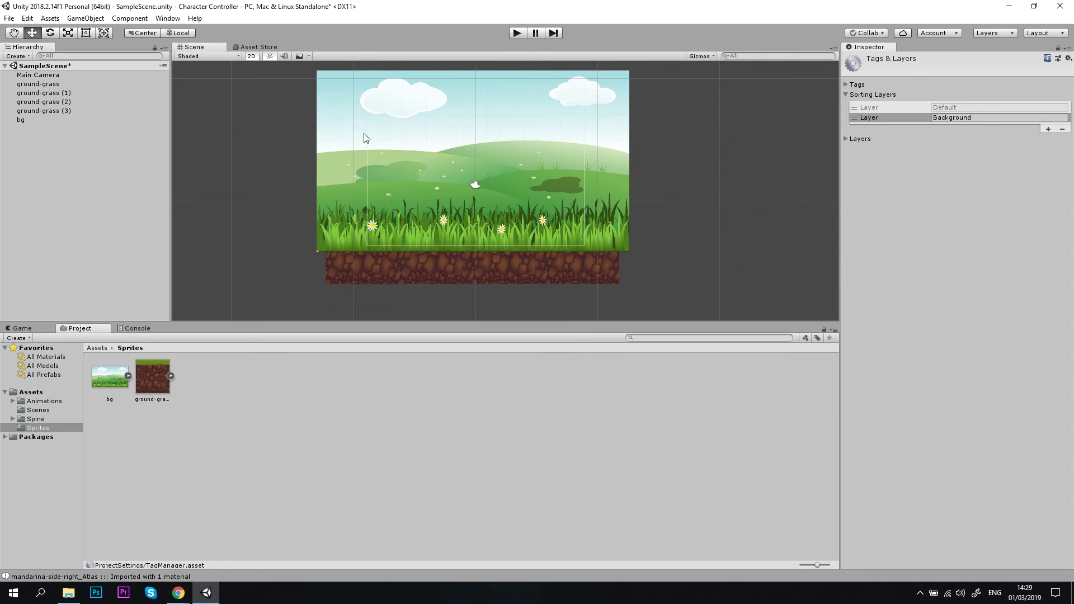
left_click(39, 120)
left_click(958, 190)
left_click(968, 214)
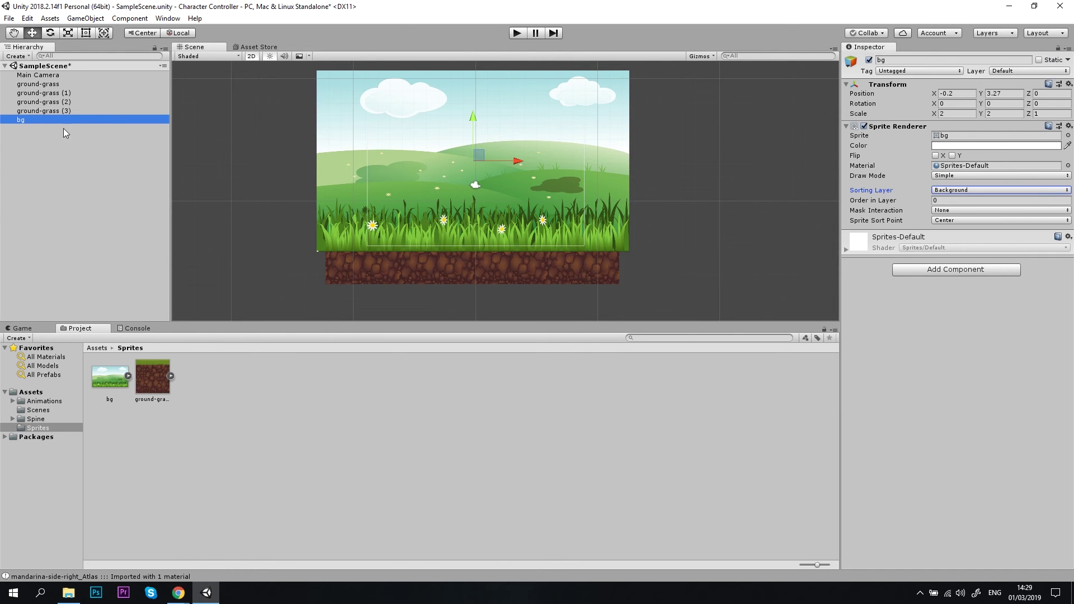
Step: Add another sorting layer named Ground
left_click(1036, 190)
left_click(988, 231)
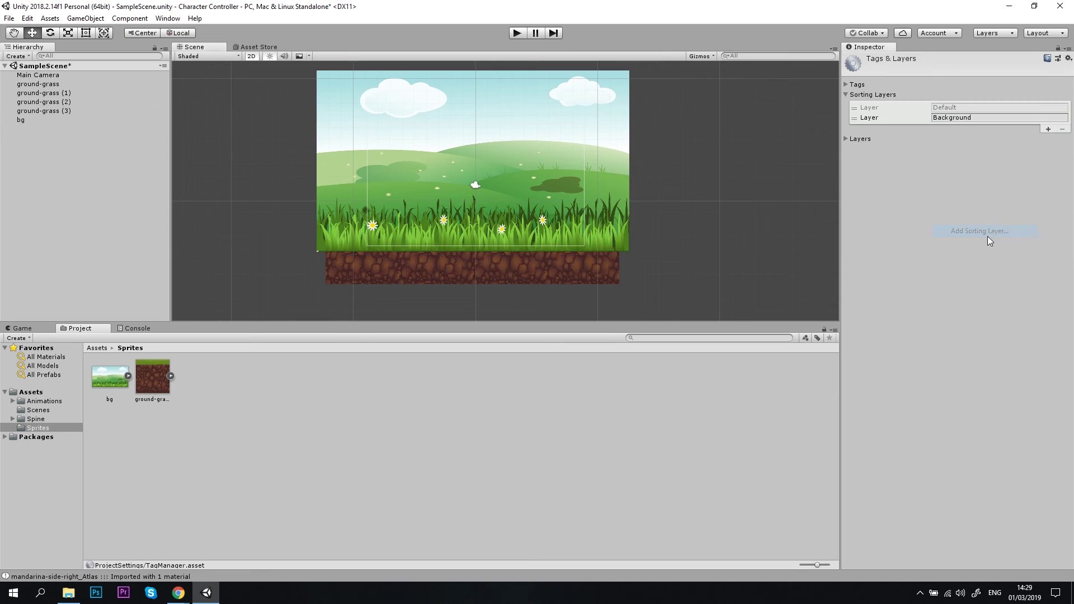
left_click(1048, 130)
type("Ground")
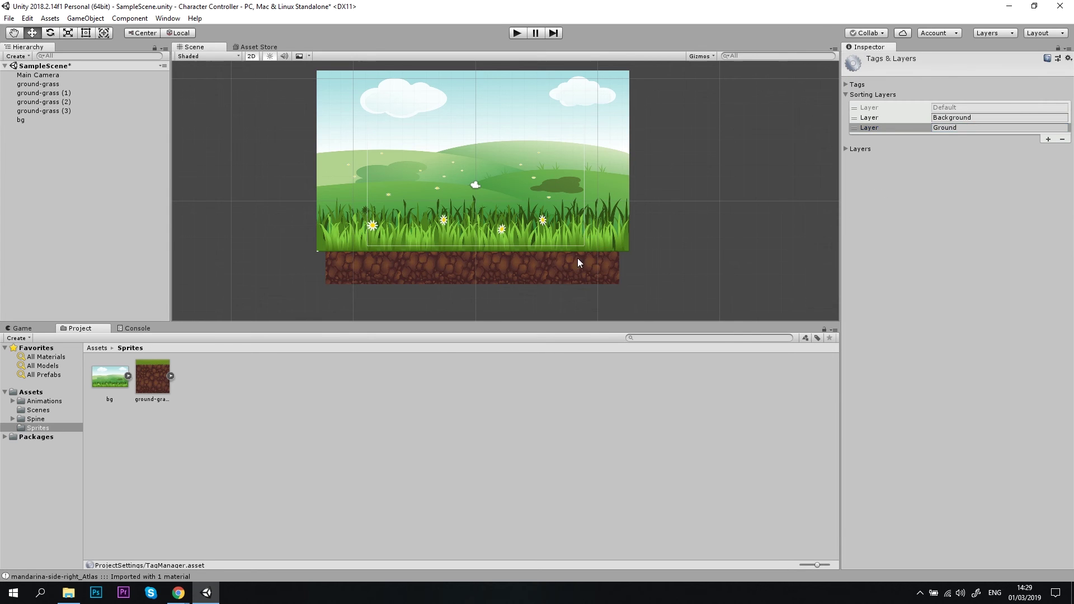
Step: Put ground-grass, ground-grass (1) and ground-grass (2) on the Ground sorting layer
left_click(580, 262)
left_click(966, 190)
left_click(962, 224)
left_click(974, 190)
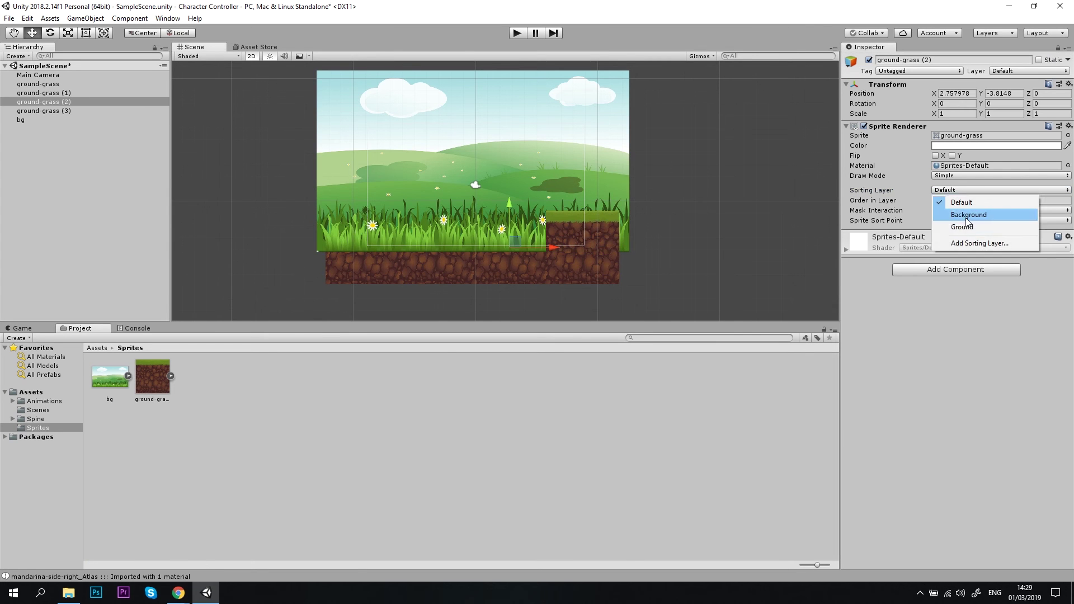
left_click(962, 224)
left_click(451, 263)
left_click(962, 191)
left_click(962, 224)
left_click(381, 270)
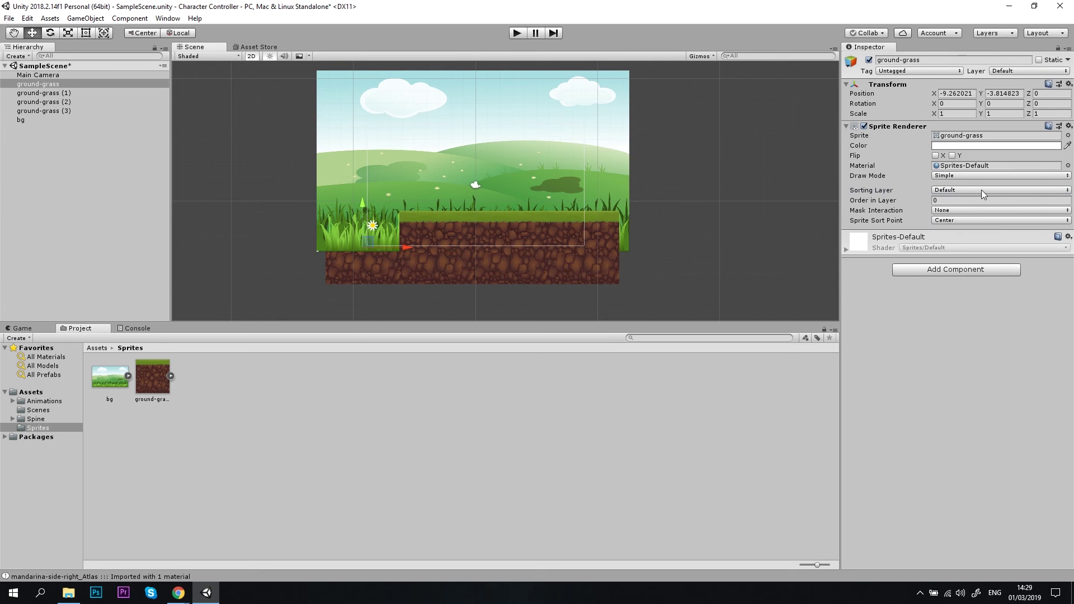
left_click(962, 190)
left_click(962, 224)
Step: Shift the ground tiles down, then add a Box Collider 2D spanning all tiles
left_click_drag(655, 310, 312, 198)
left_click_drag(518, 247, 525, 269)
left_click(474, 213)
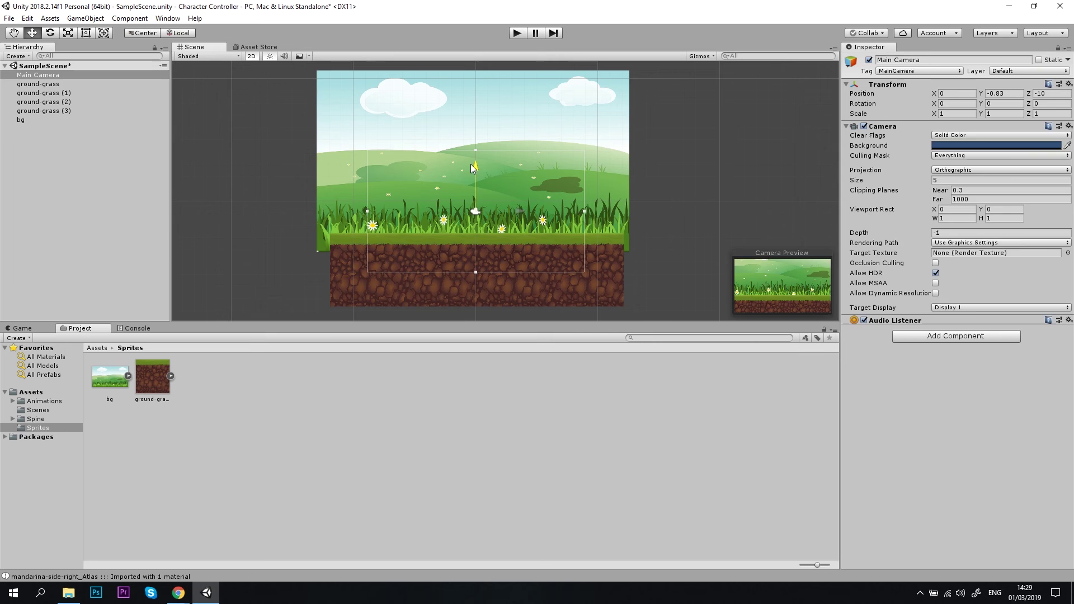
left_click(385, 270)
left_click(956, 269)
left_click(945, 424)
left_click(926, 324)
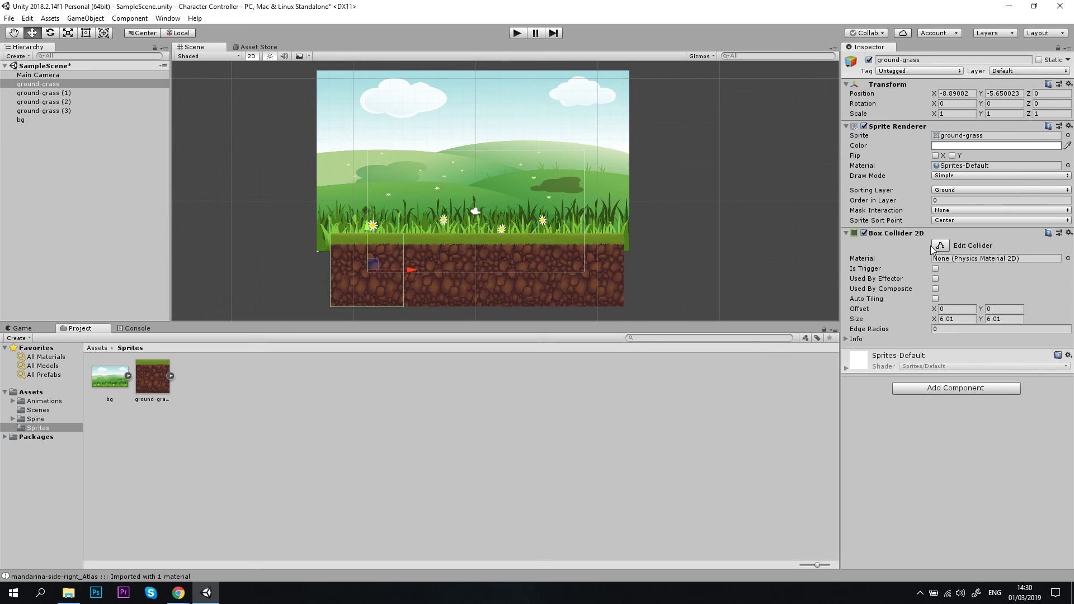
left_click(940, 245)
left_click_drag(621, 274, 623, 274)
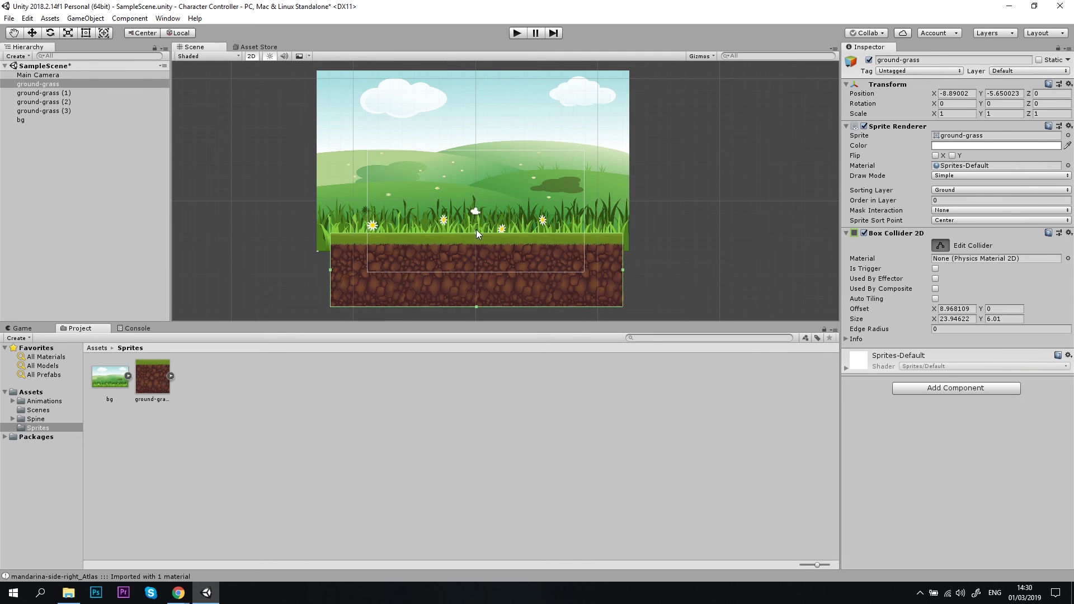
left_click_drag(476, 233, 477, 241)
Step: Move the bg backdrop up and set its scale to 1.7
left_click(485, 129)
left_click_drag(485, 128, 473, 112)
left_click(956, 113)
type("1.7")
key("Tab")
type("1.7")
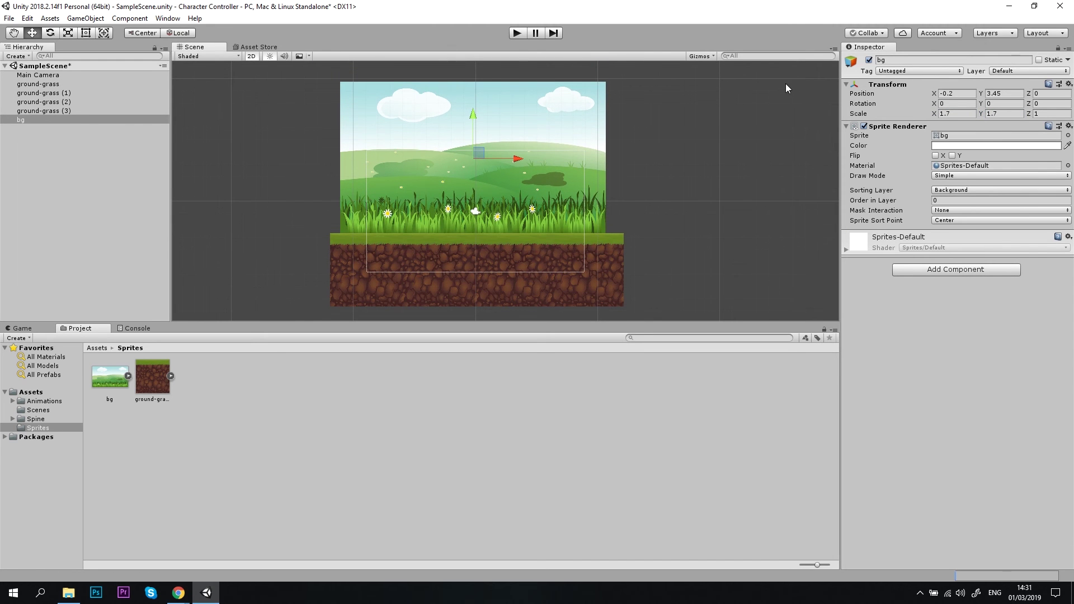
type("t")
Step: Drop mandarina-side-right_SkeletonData from Spine/Animations/Main Character into the scene as a SkeletonAnimation
left_click(37, 419)
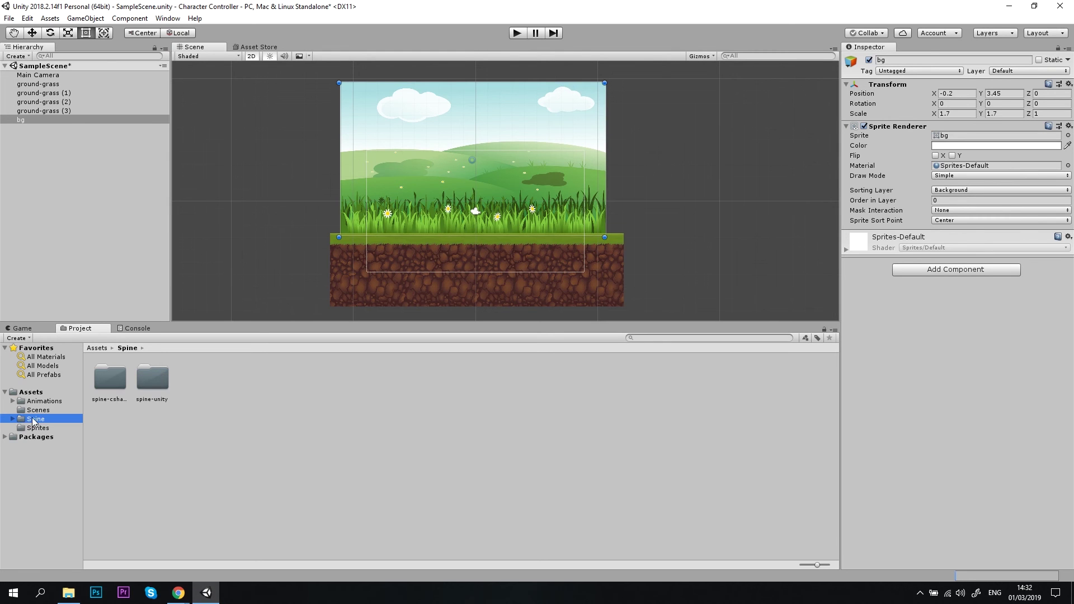
left_click(40, 401)
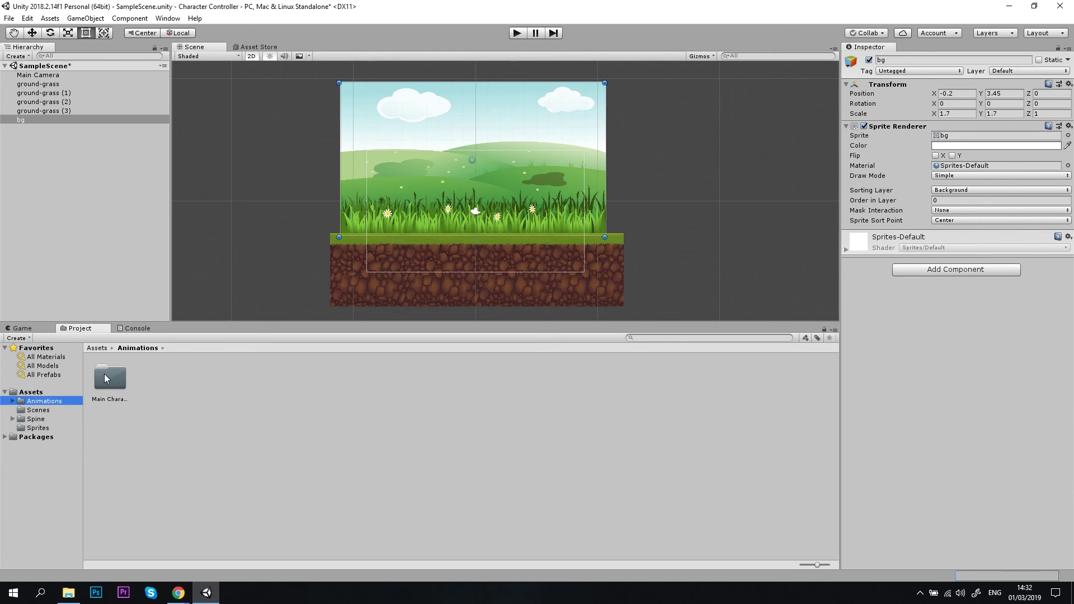
double_click(108, 378)
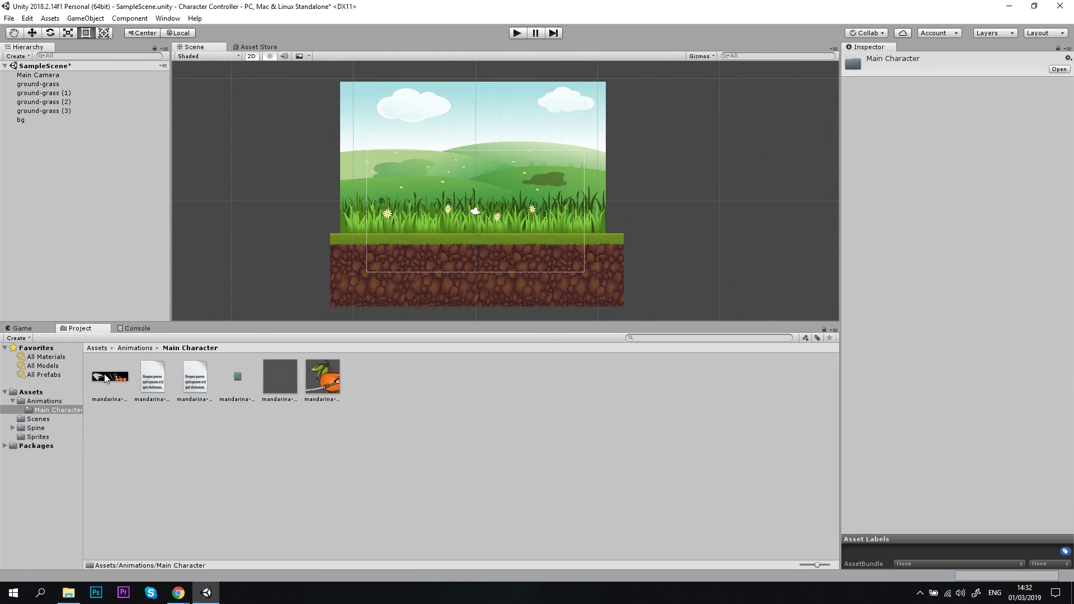
left_click(333, 394)
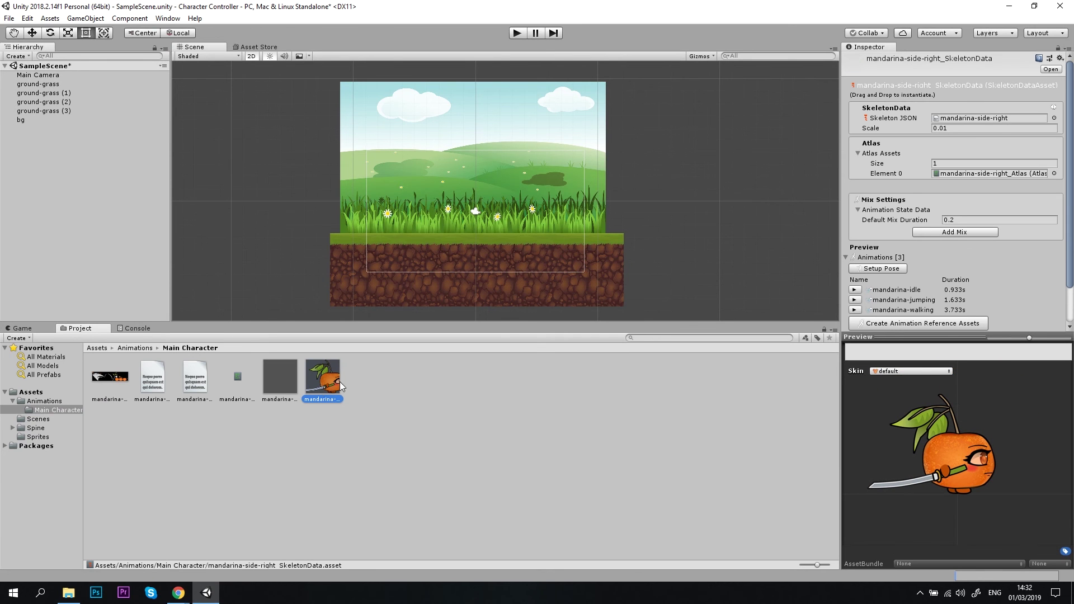
left_click_drag(330, 373, 445, 203)
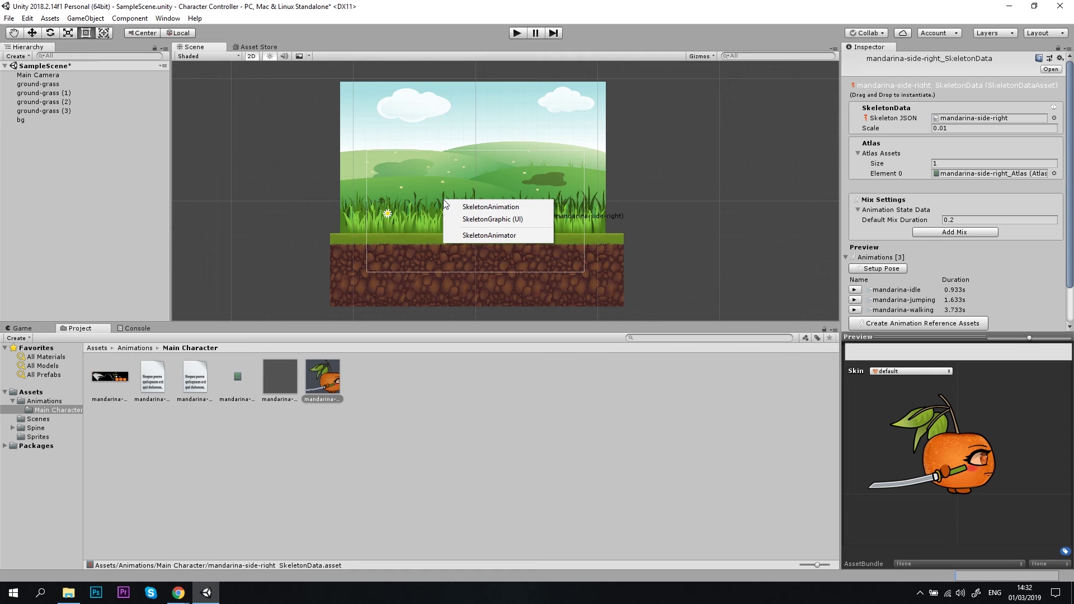
left_click(485, 208)
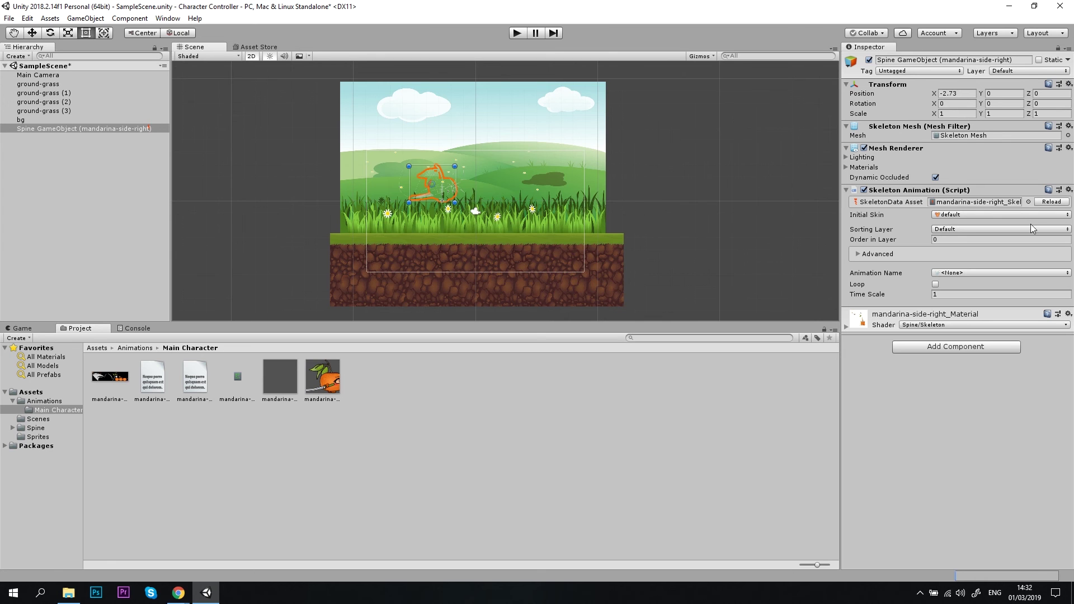
Step: Create a Foreground sorting layer and assign the mandarina character to it
left_click(1008, 230)
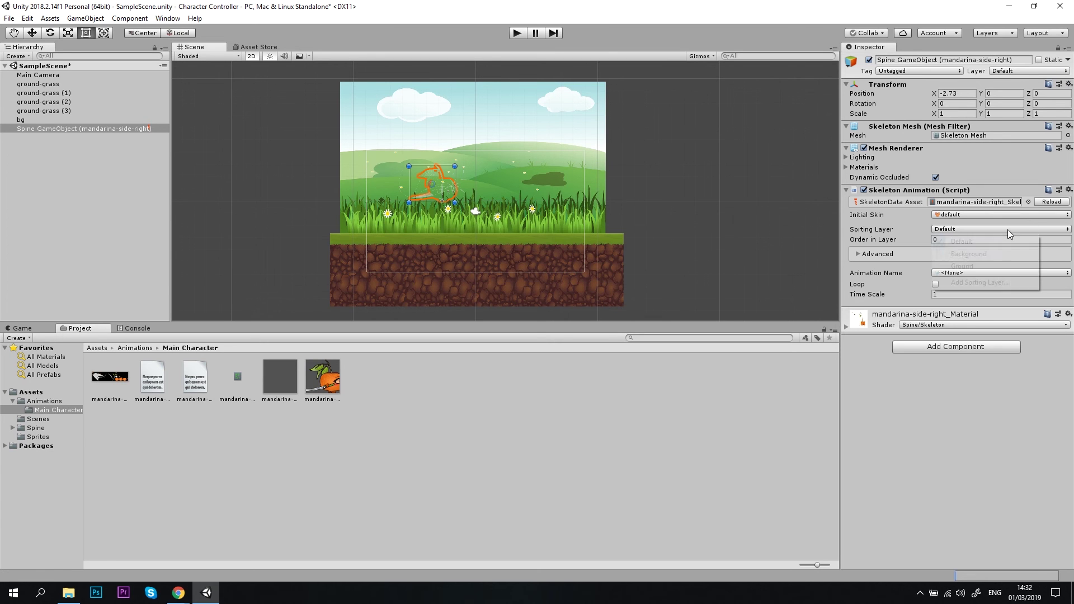
left_click(989, 283)
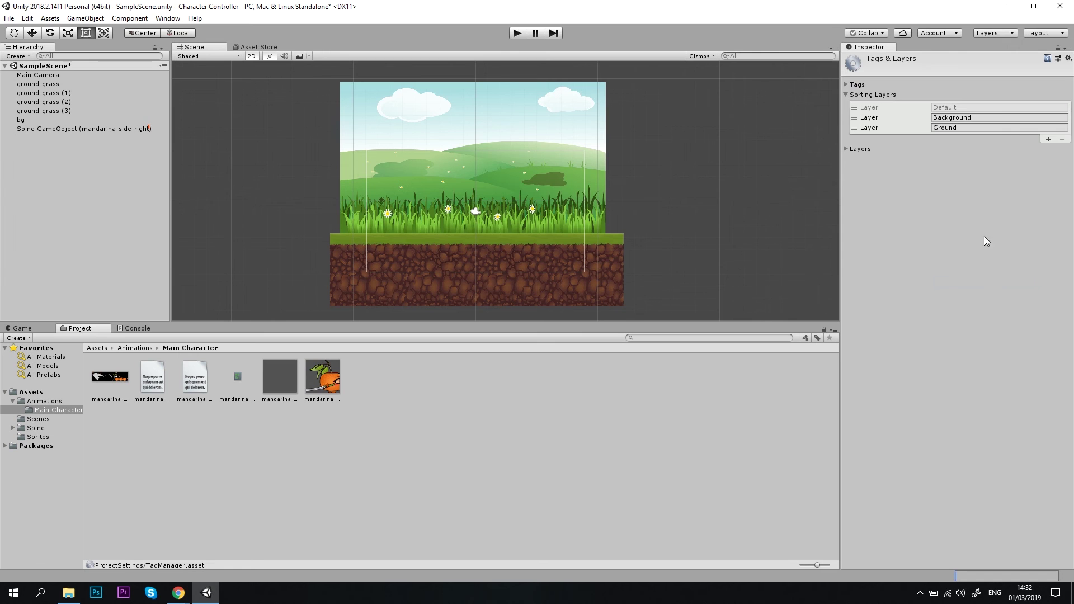
left_click(1048, 140)
left_click(984, 138)
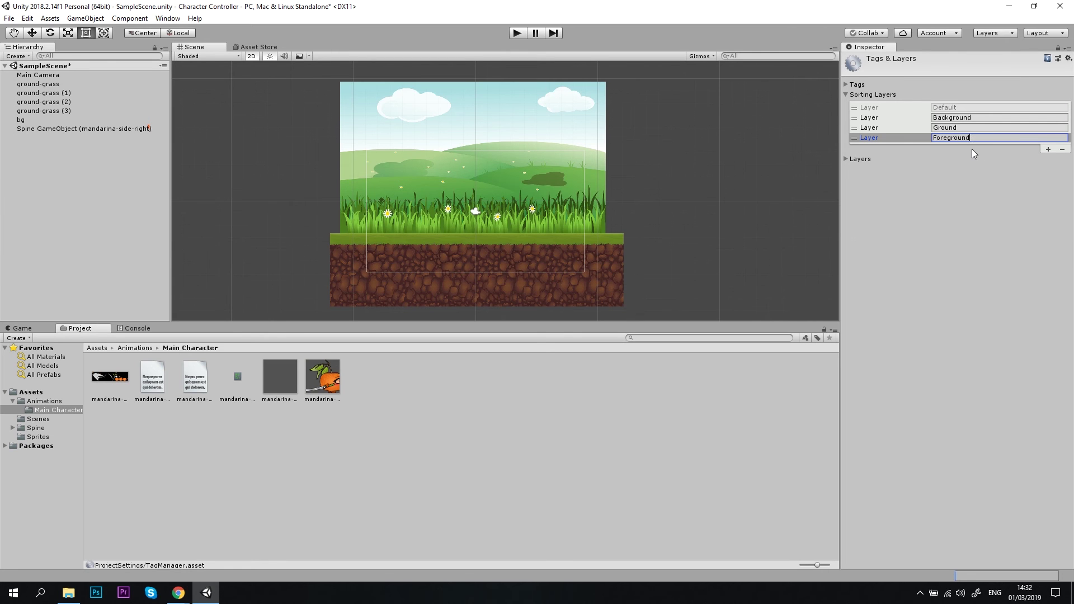
left_click(67, 129)
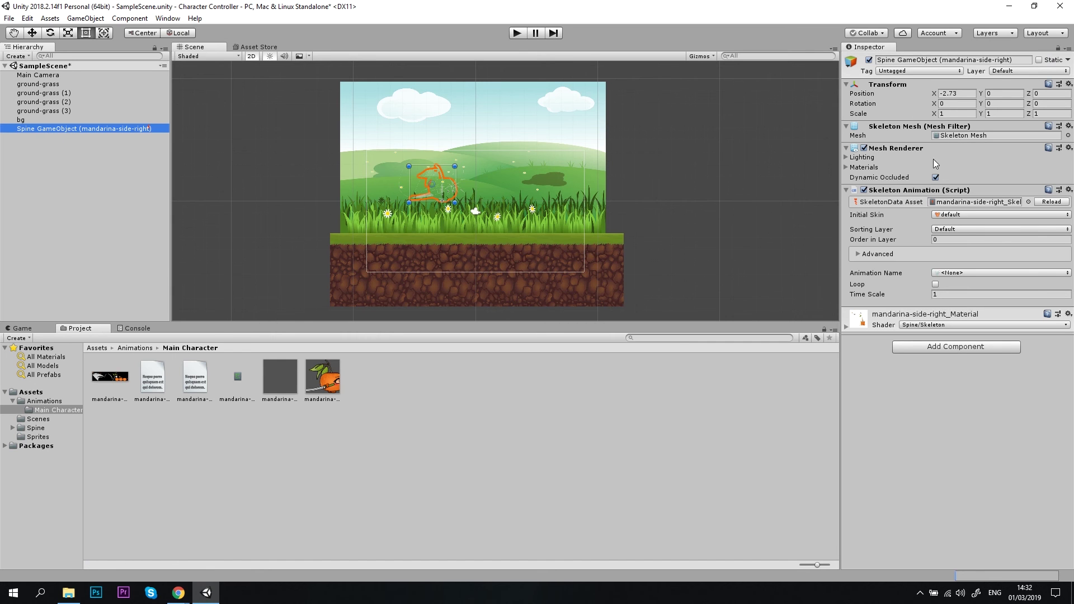
left_click(965, 229)
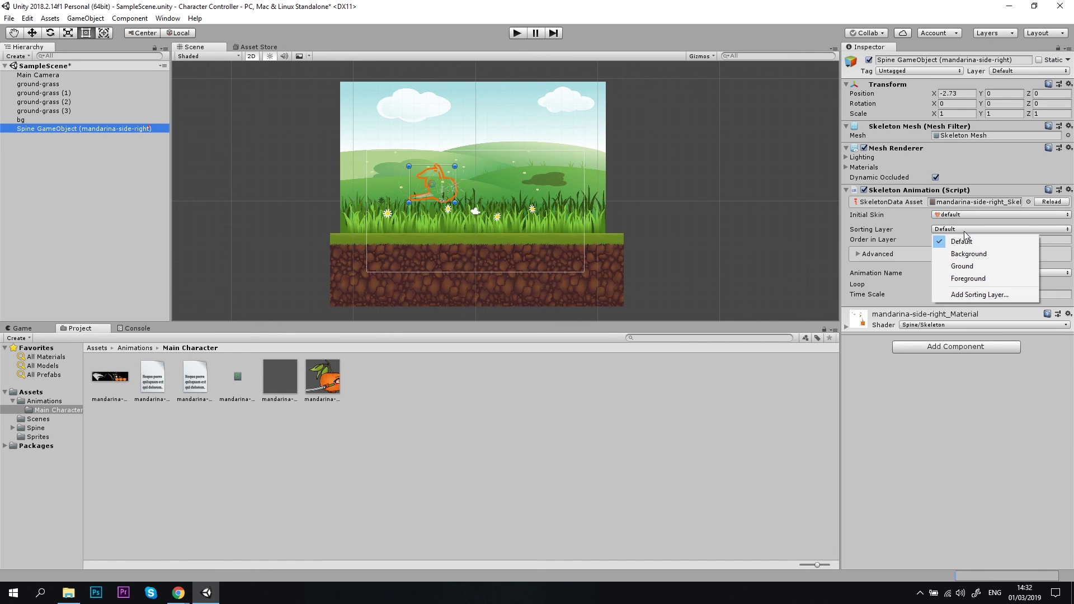
left_click(966, 278)
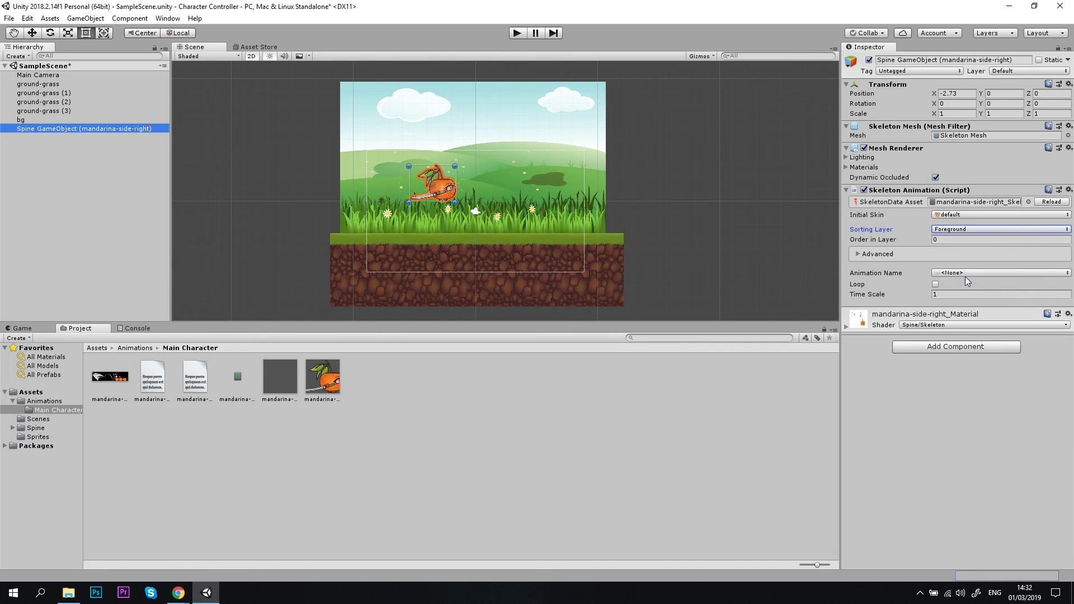
Step: Move the character onto the grass at X -0.75, Y -2.9
left_click(29, 36)
left_click_drag(434, 141, 438, 170)
left_click_drag(477, 213, 505, 220)
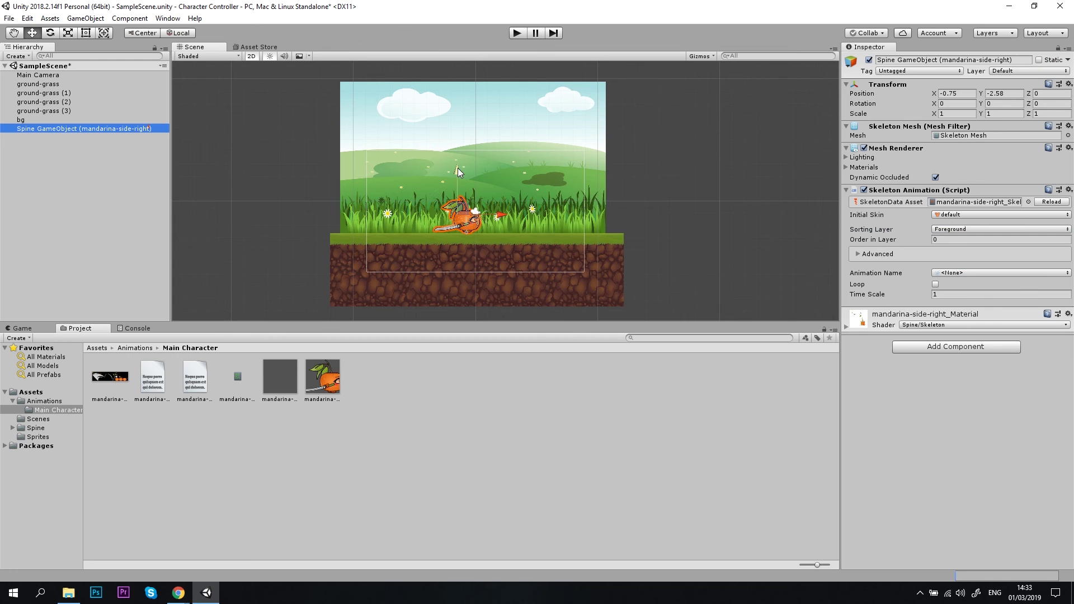
left_click_drag(457, 168, 458, 172)
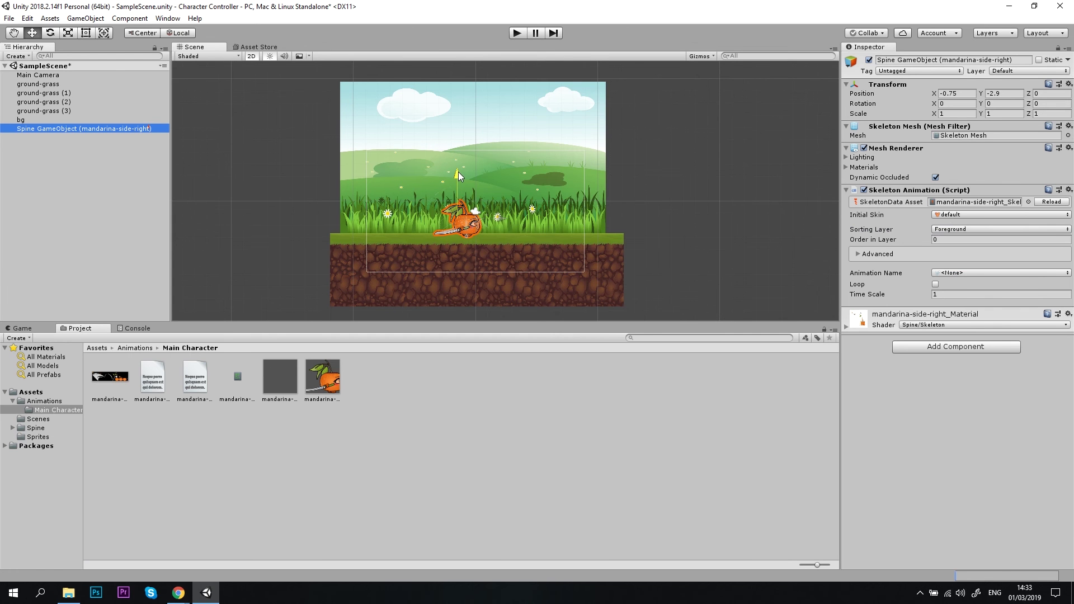
left_click(517, 33)
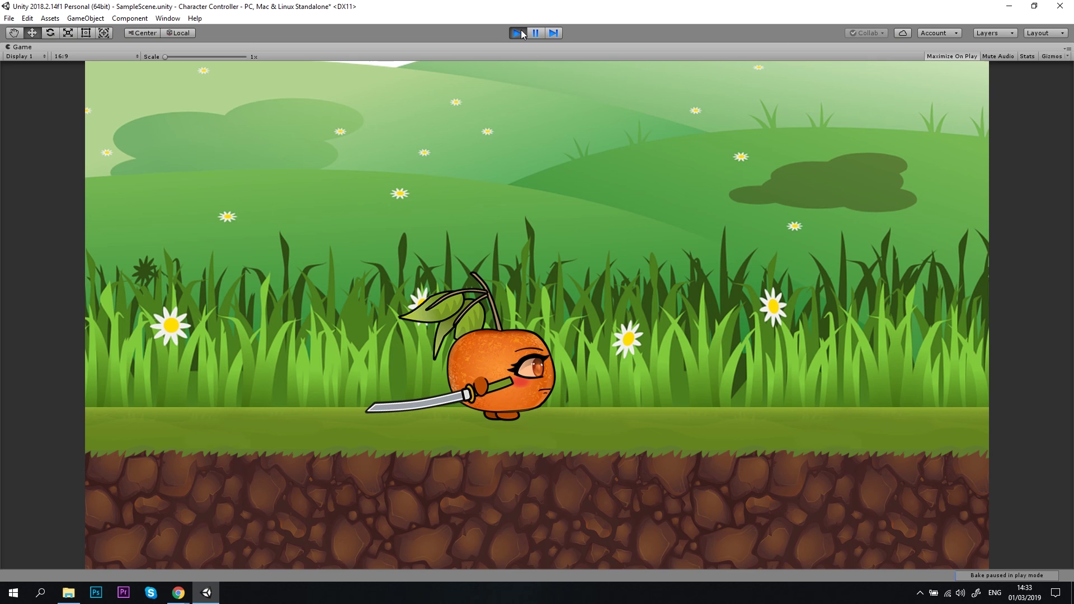
left_click(521, 31)
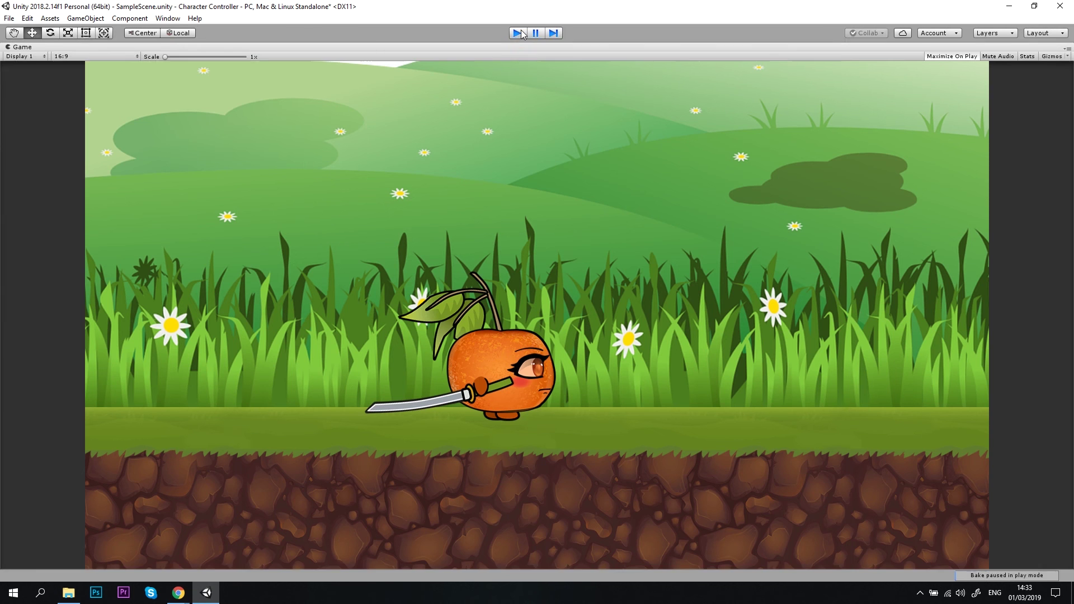
Step: Frame the mandarina character and rename it Player
left_click(65, 128)
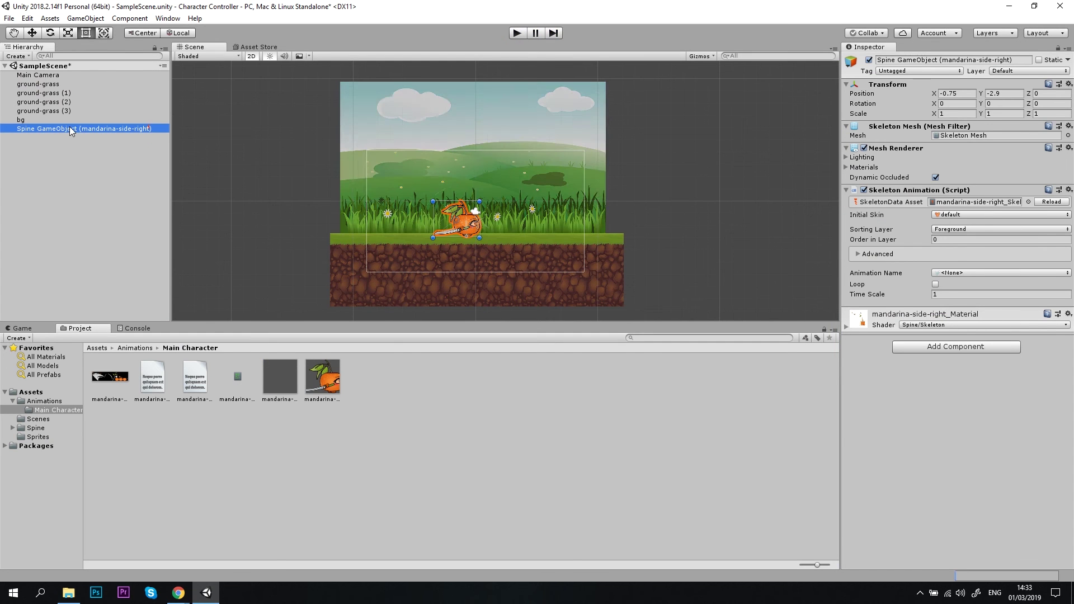
key("f")
left_click(73, 129)
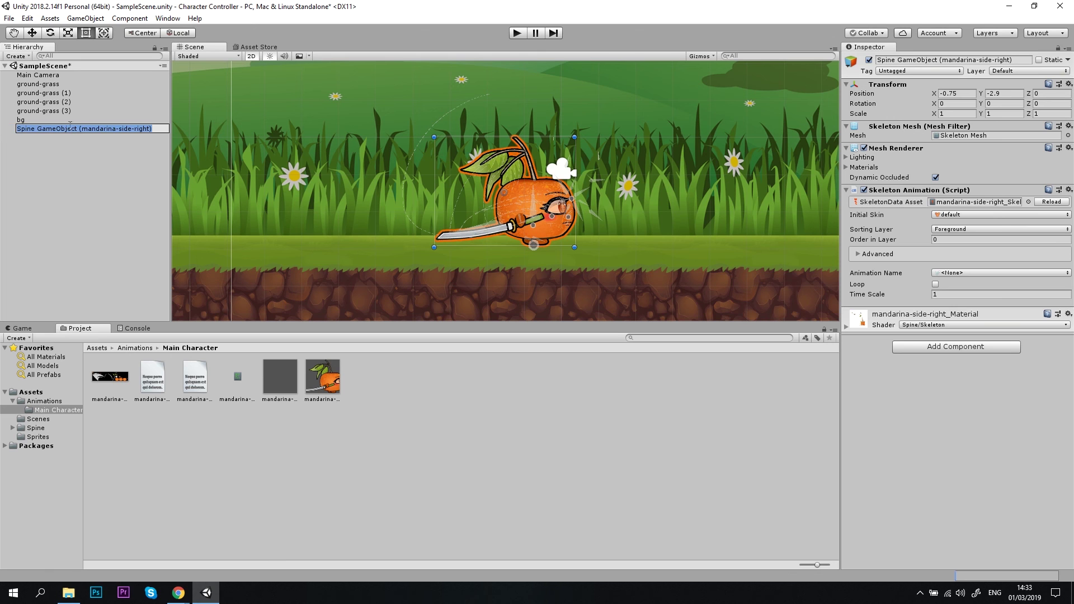
type("Player")
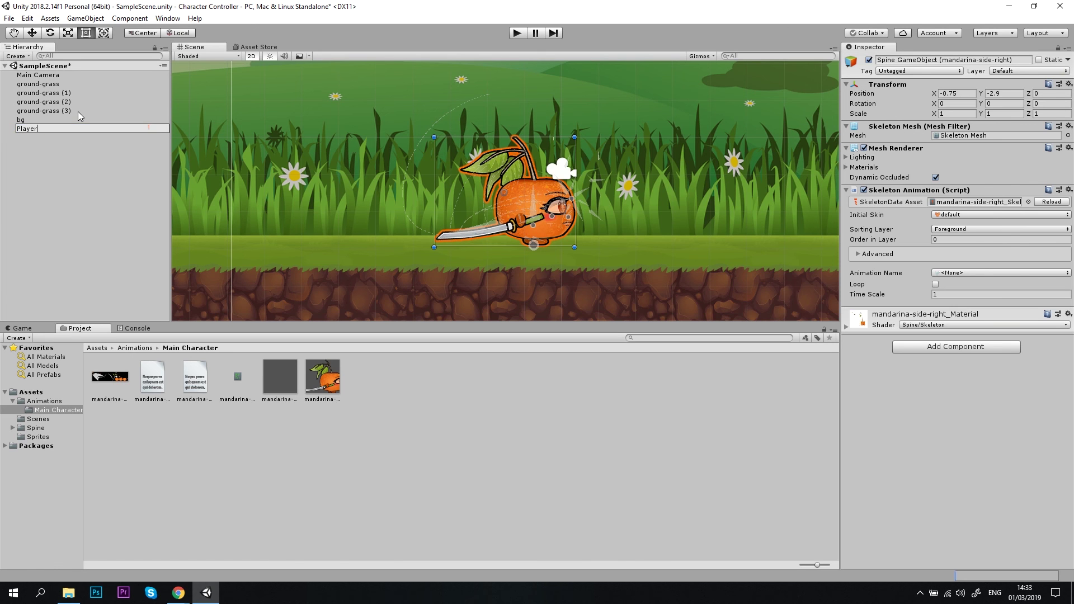
key("Return")
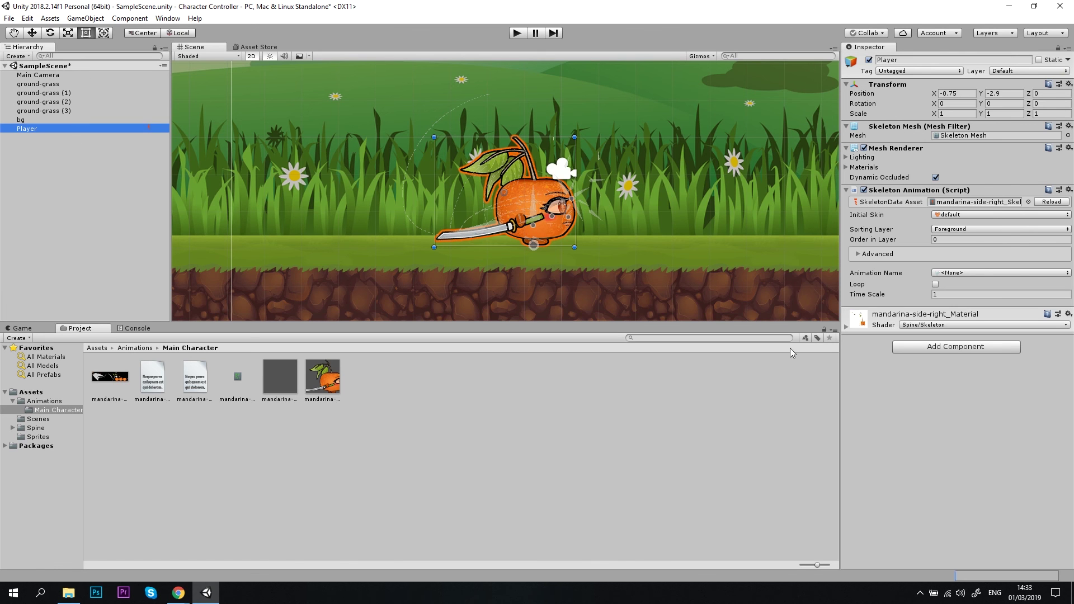
Step: Give Player a Box Collider 2D and a Rigidbody 2D, collapsing both components
left_click(946, 348)
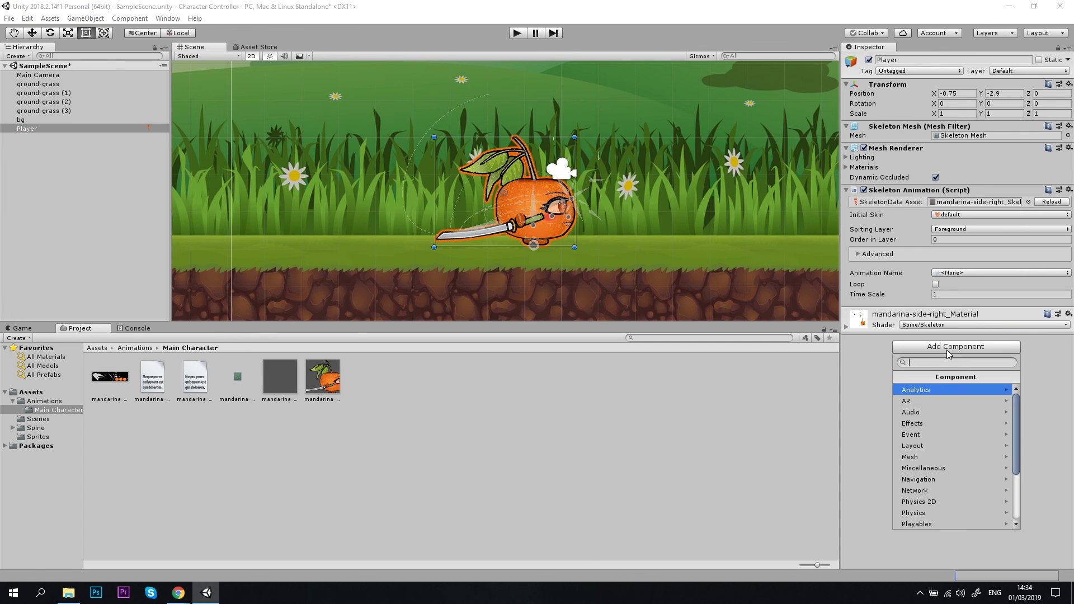
left_click(948, 504)
left_click(940, 403)
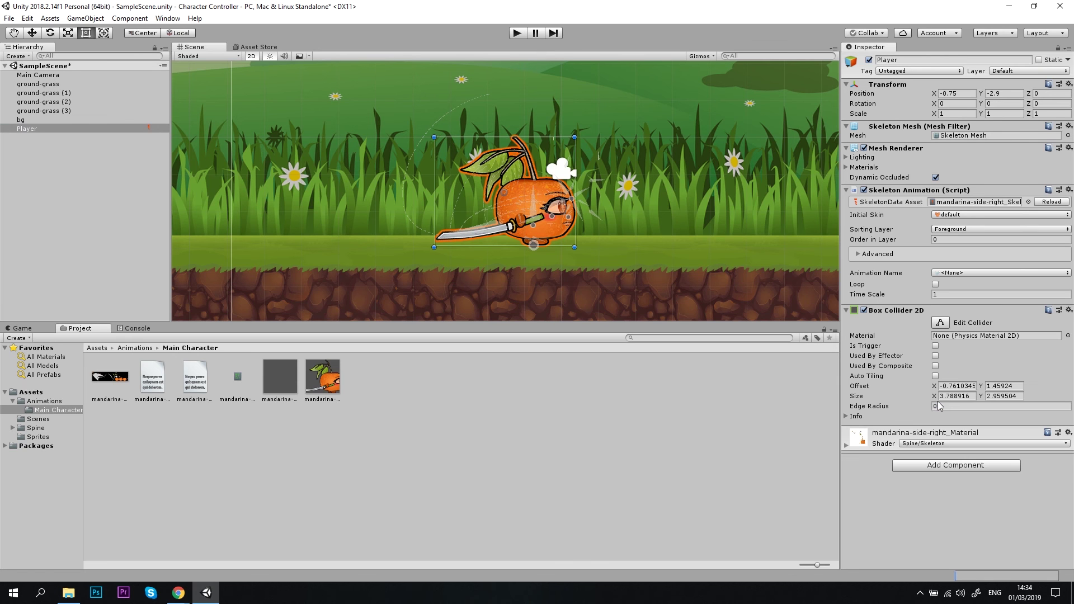
left_click(970, 467)
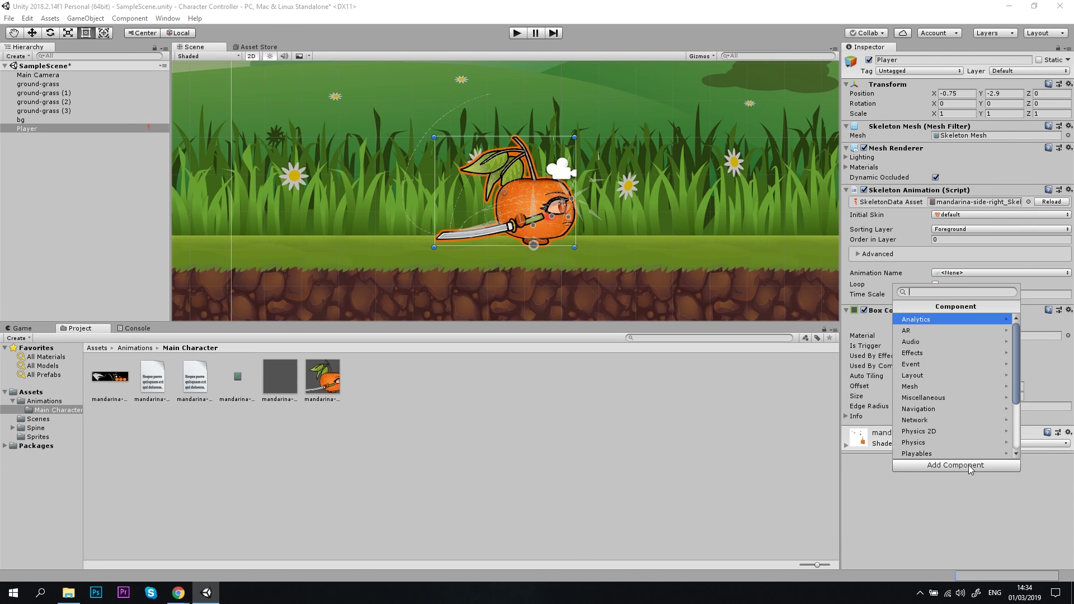
left_click(951, 452)
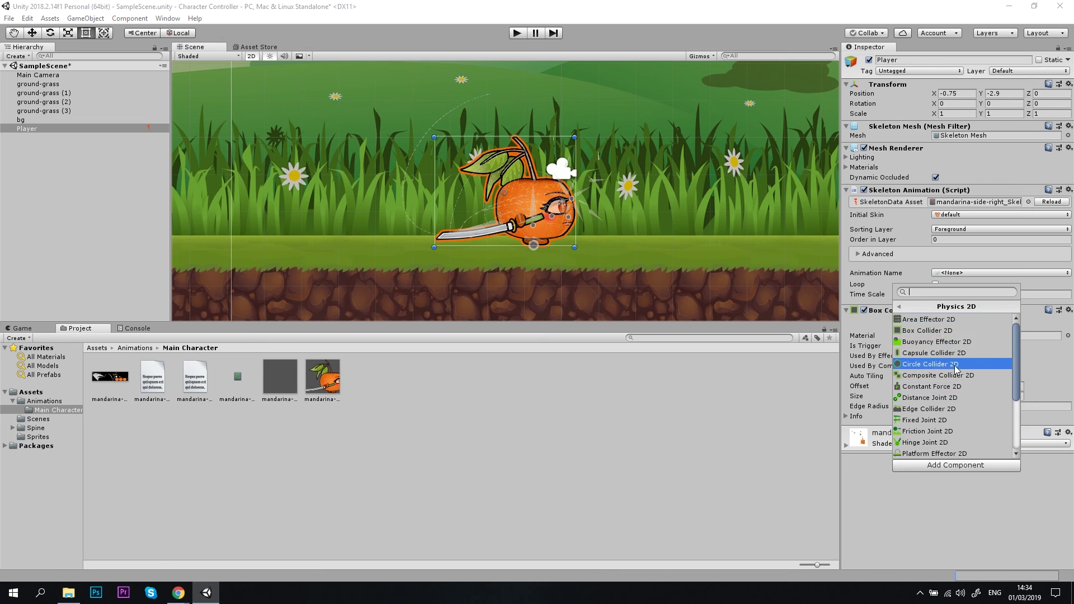
scroll(951, 364, "down", 2)
left_click(949, 435)
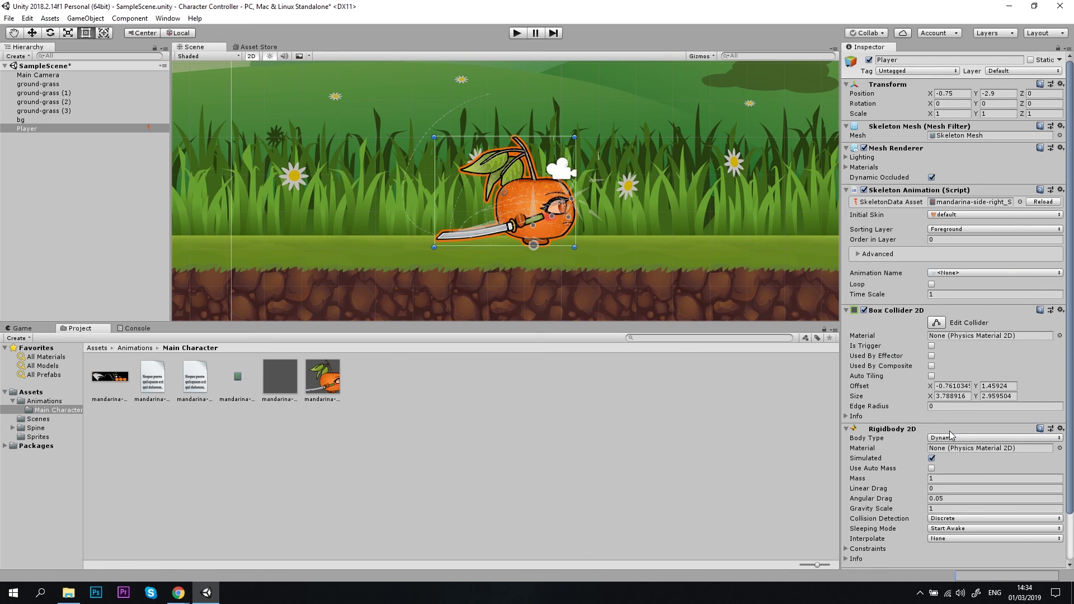
left_click(846, 311)
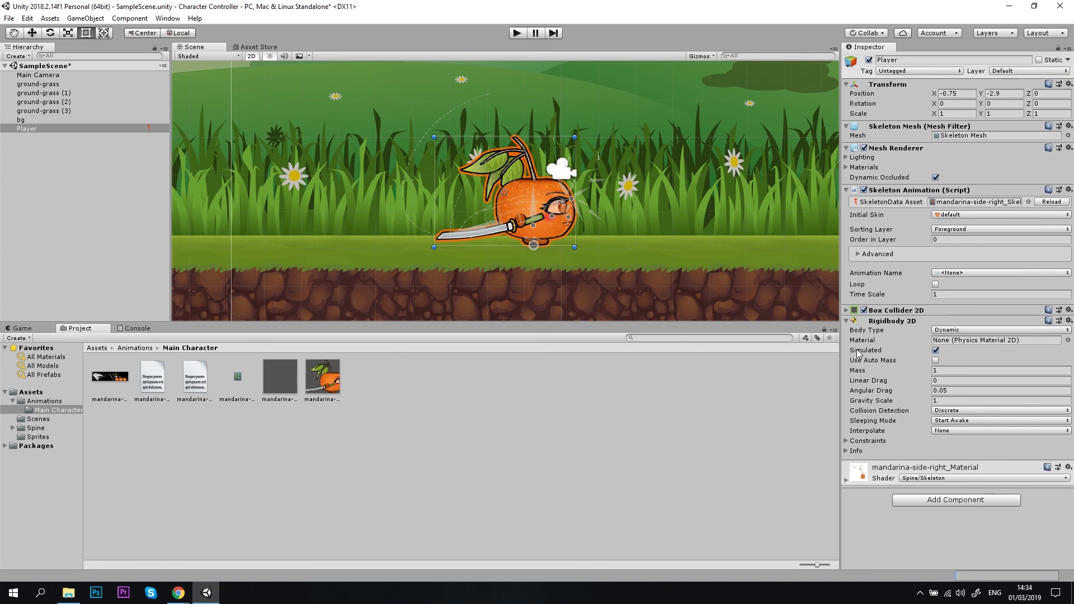
left_click(846, 321)
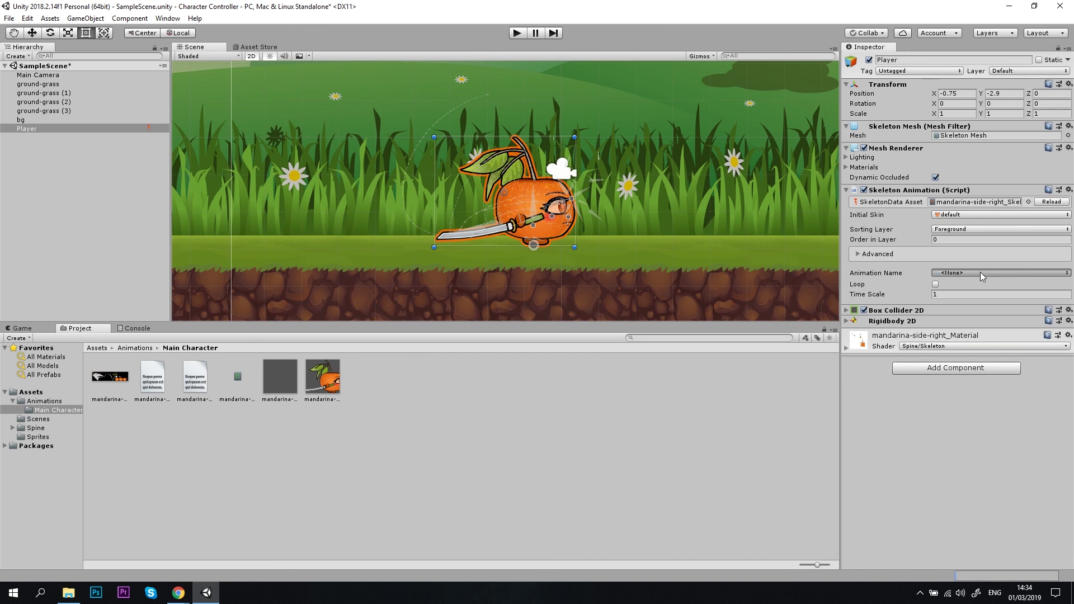
Step: Set Player's animation to a looping mandarina-idle and test it in Play mode
left_click(979, 272)
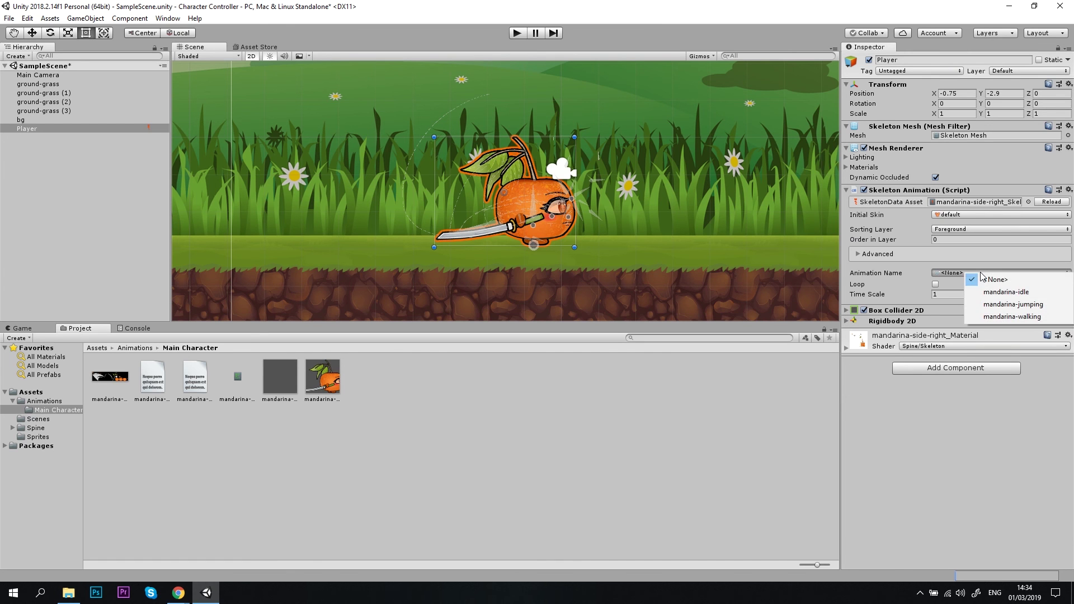
left_click(998, 293)
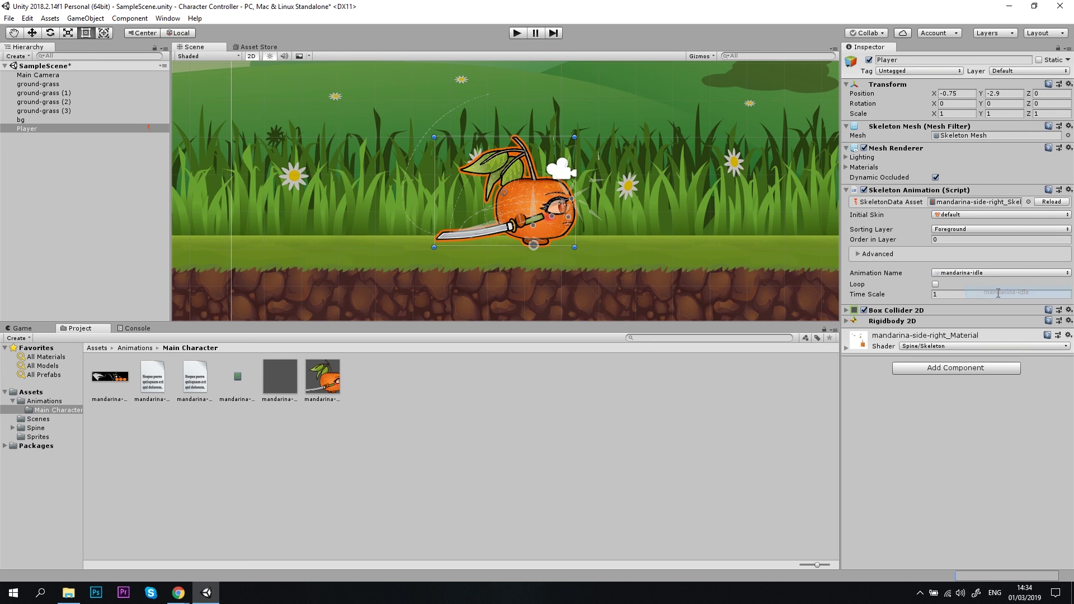
left_click(935, 284)
left_click(518, 33)
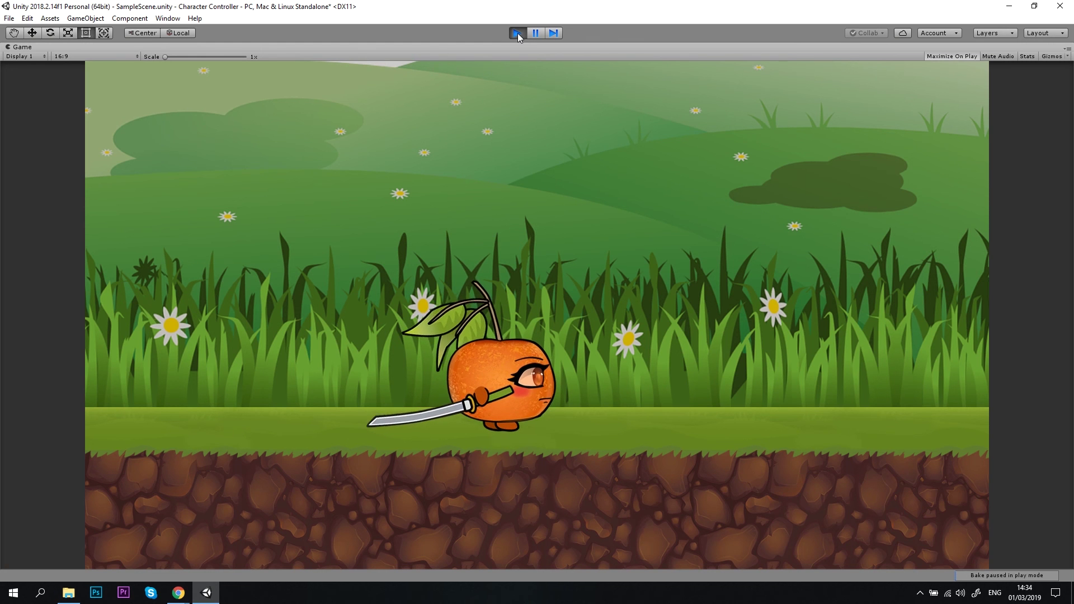
left_click(517, 33)
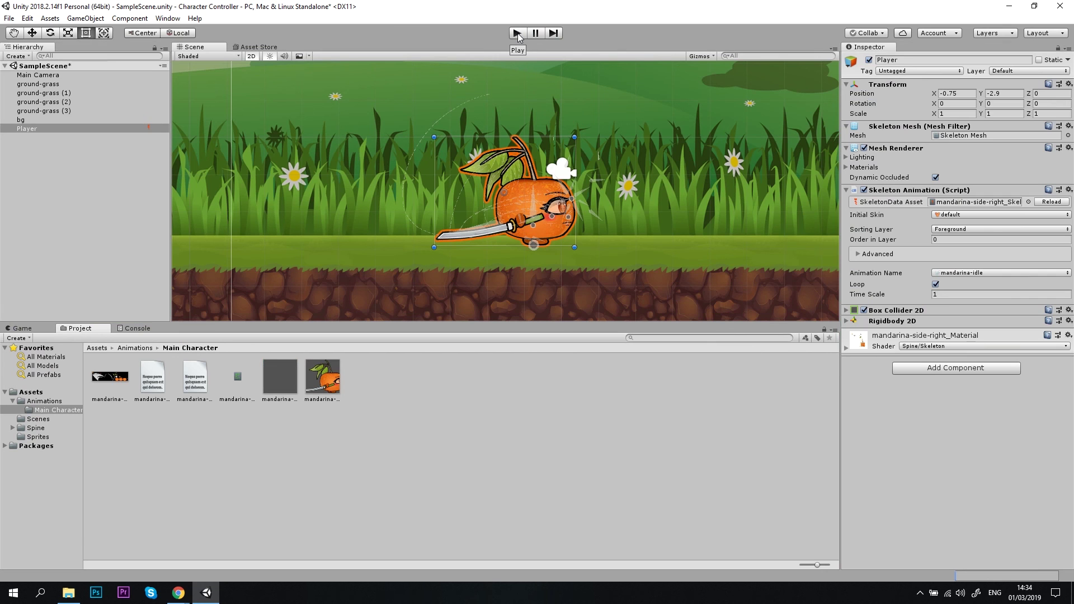